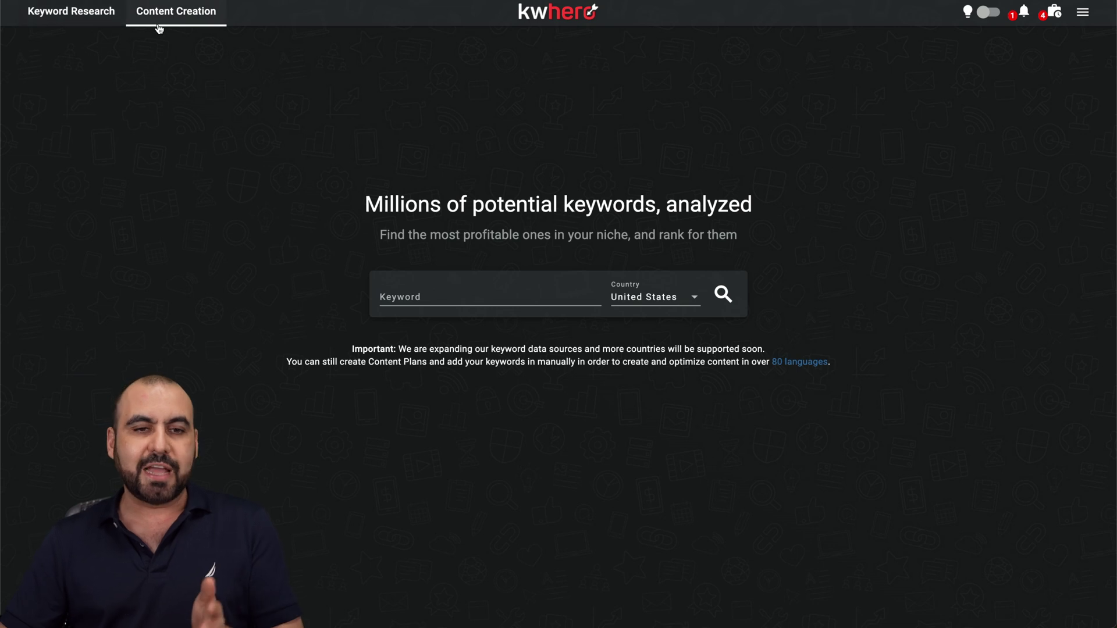
Step: Search KWHero for 'Specialty coffee' keyword ideas with United States as the target country
left_click(429, 285)
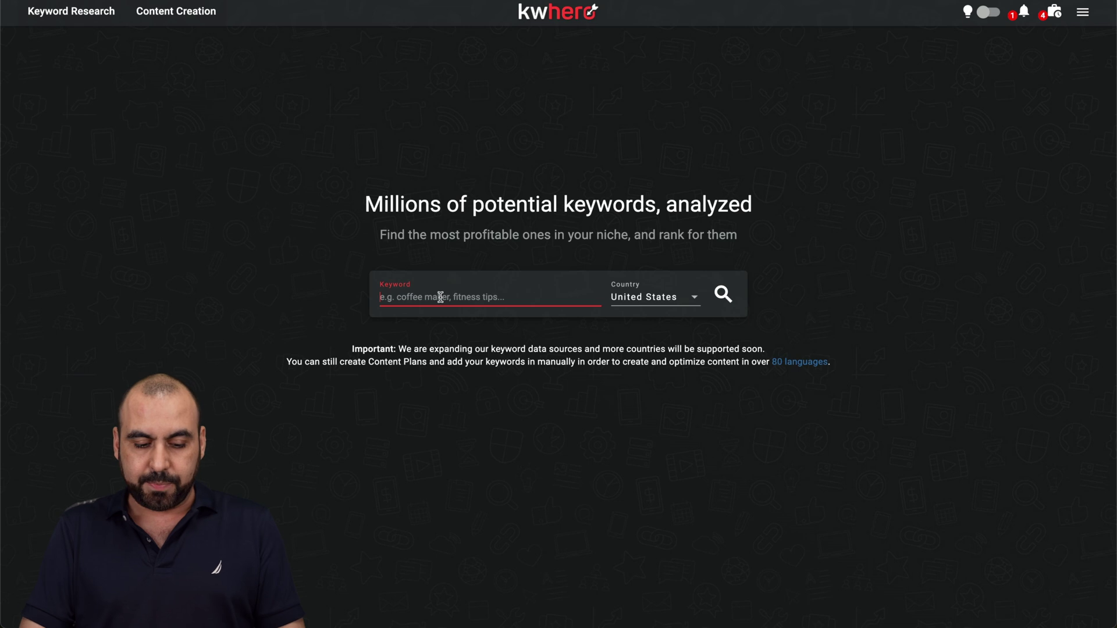
type("Specialty coffee")
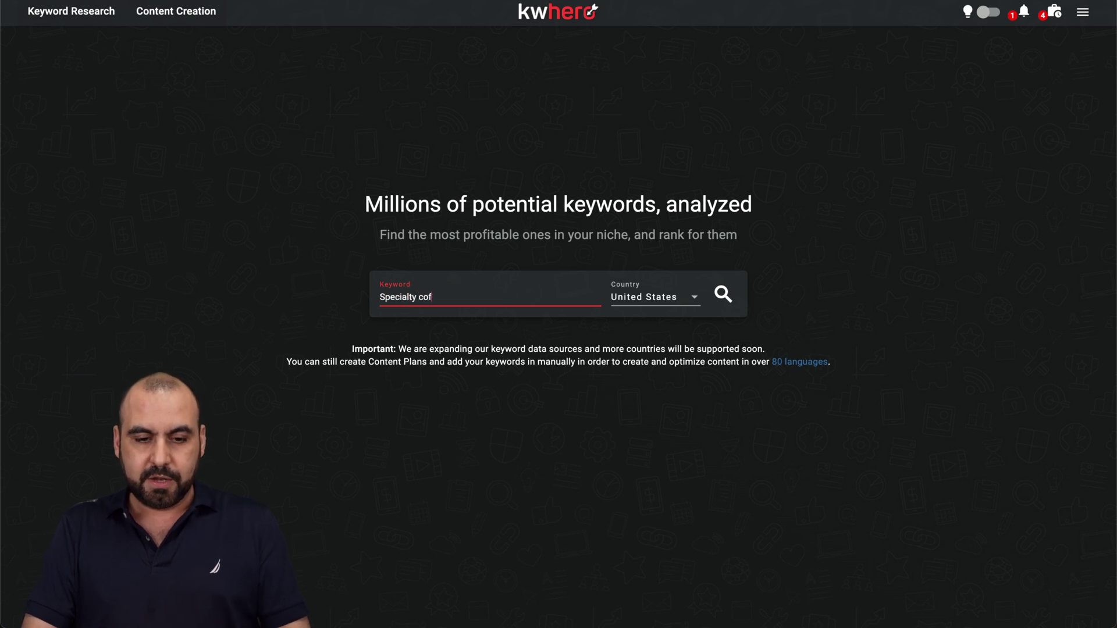
left_click(651, 298)
scroll(672, 367, "down", 3)
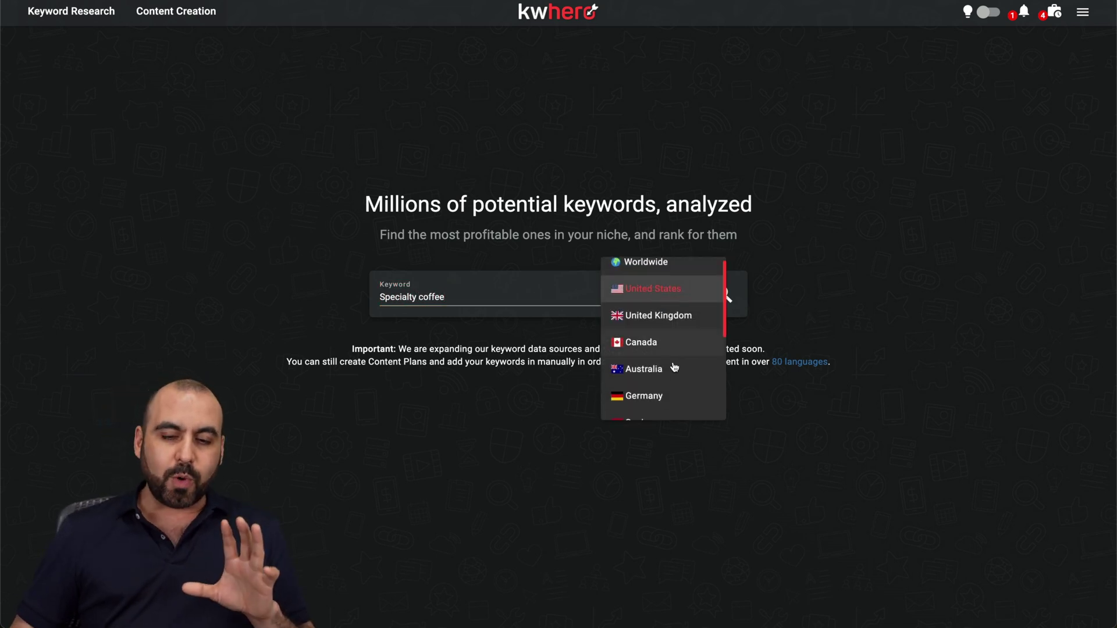
scroll(674, 366, "down", 2)
scroll(674, 367, "up", 3)
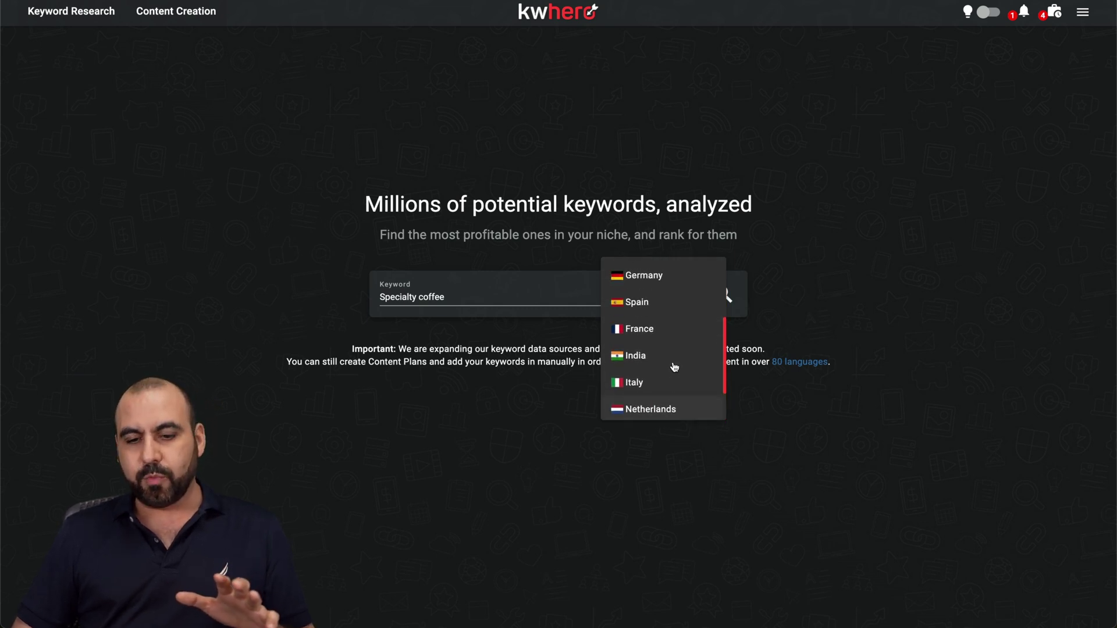
scroll(674, 367, "up", 2)
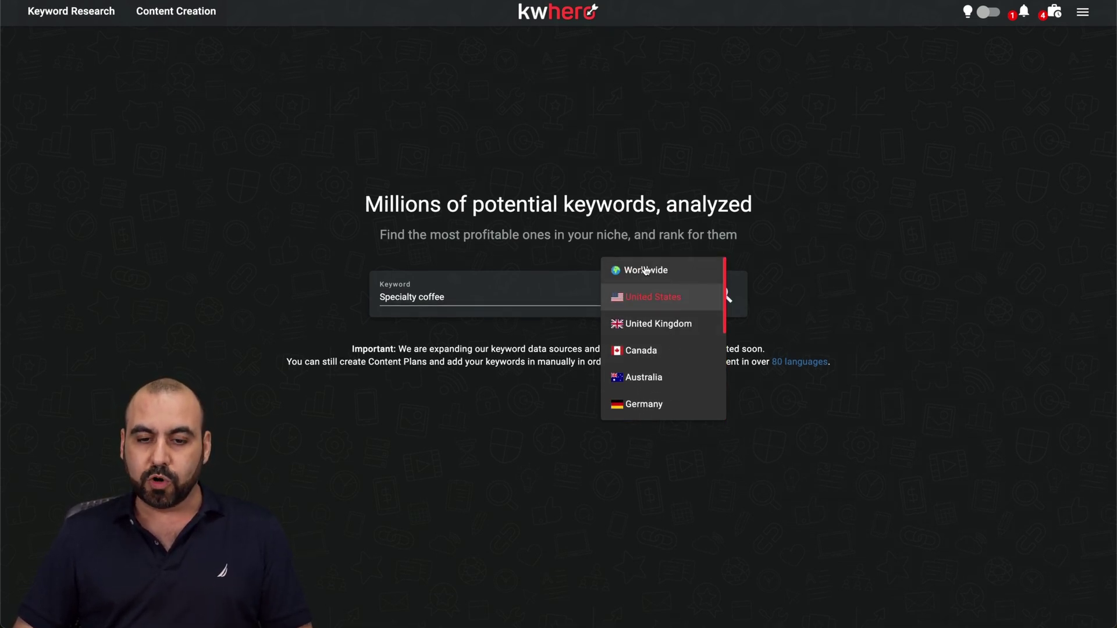
left_click(662, 294)
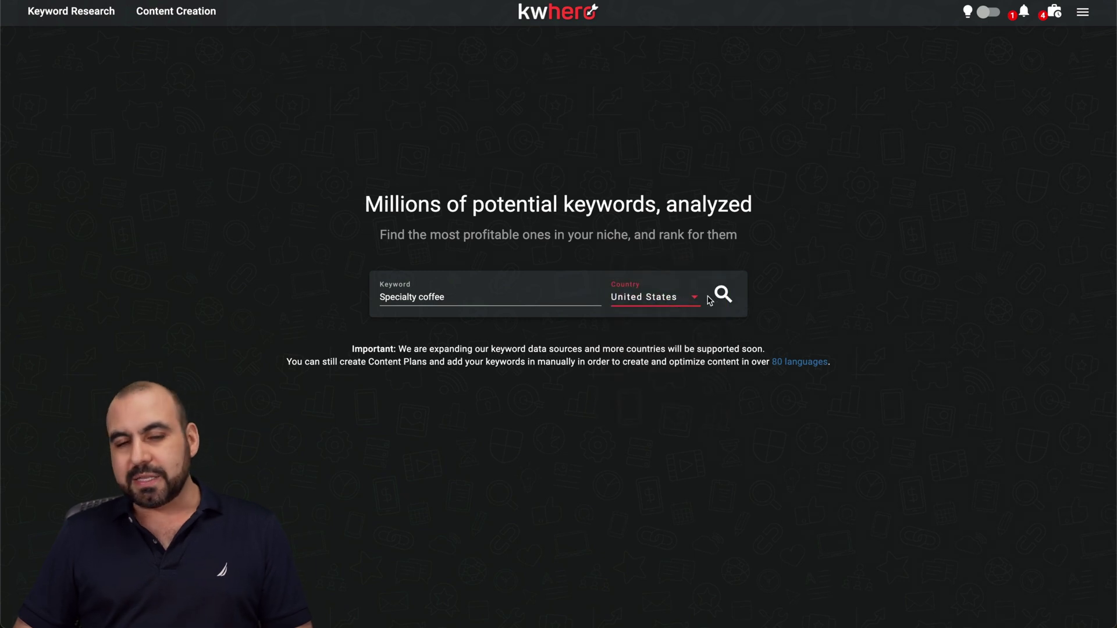
left_click(724, 297)
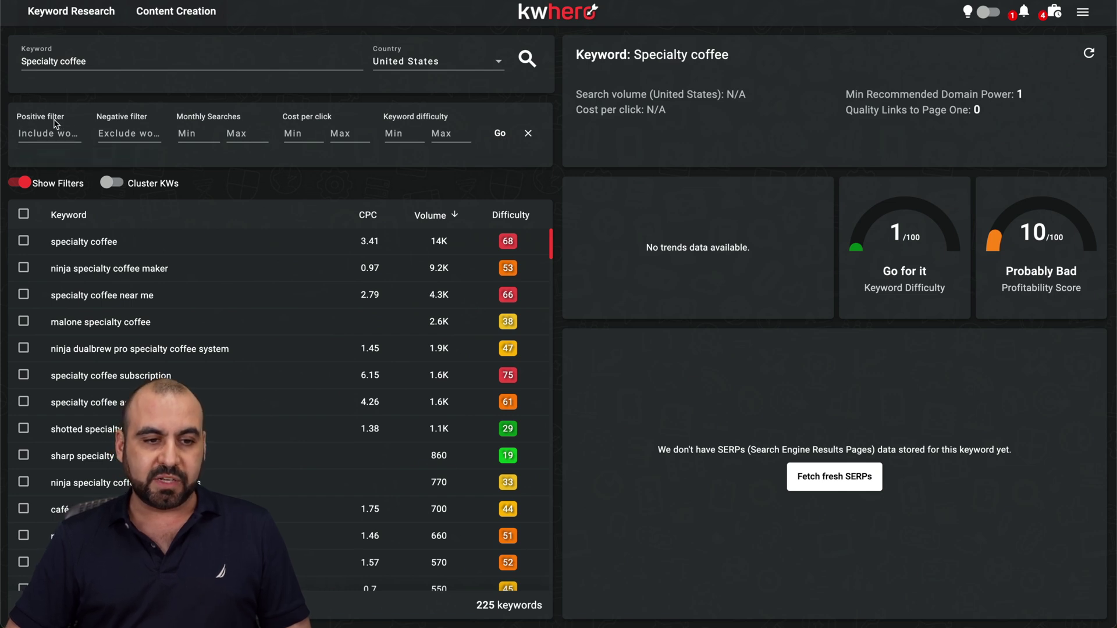
Step: Restore the full filter set and tick the Specialty coffee keyword row
left_click(127, 133)
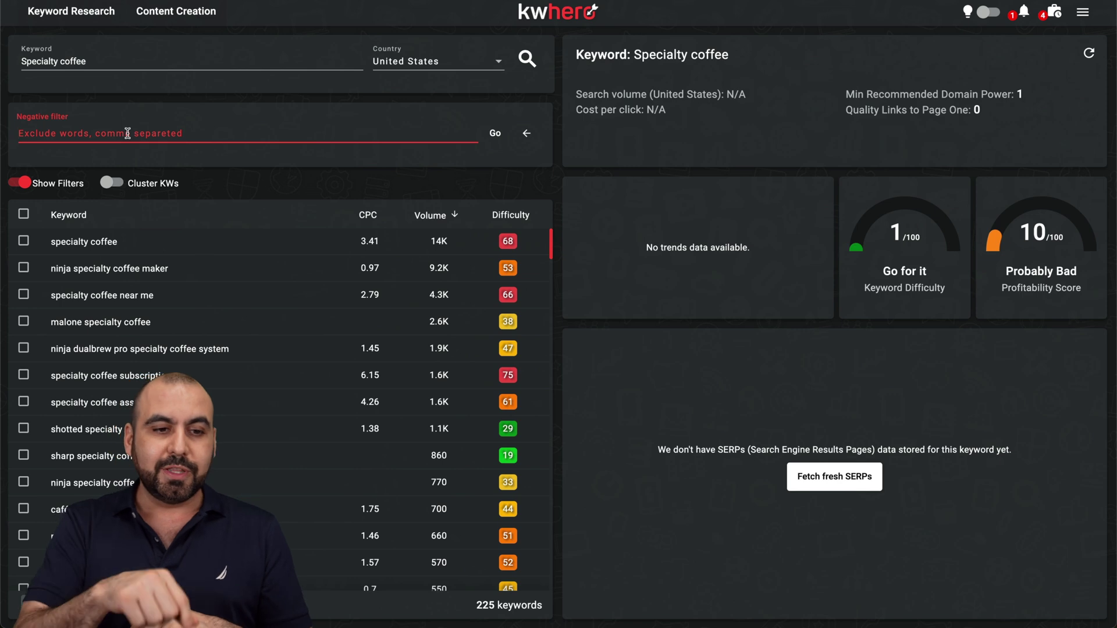
left_click(526, 133)
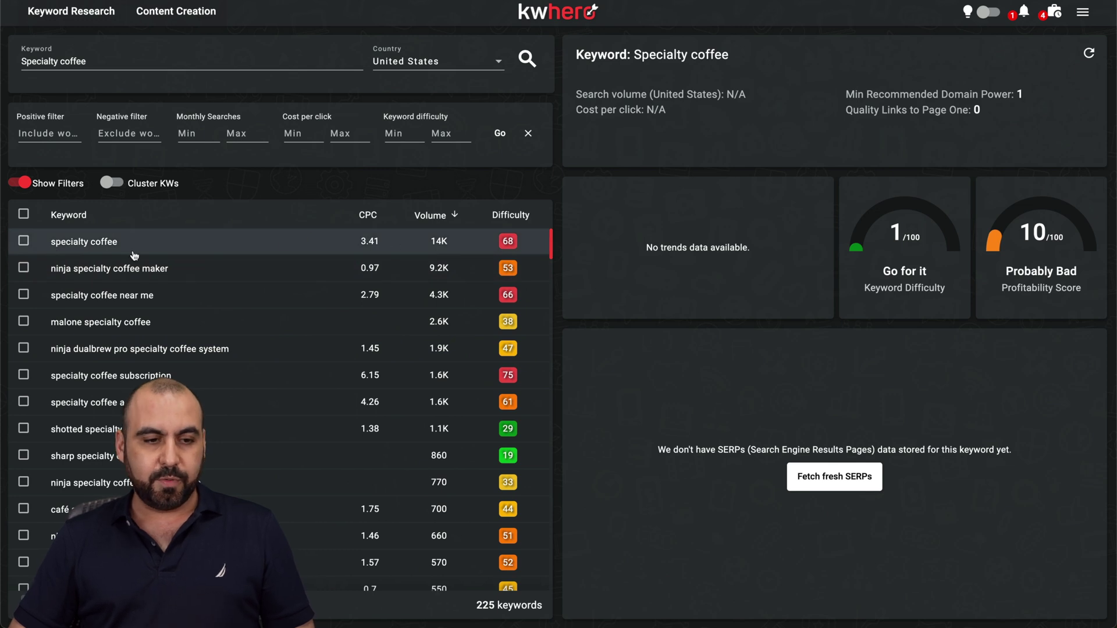
left_click(23, 241)
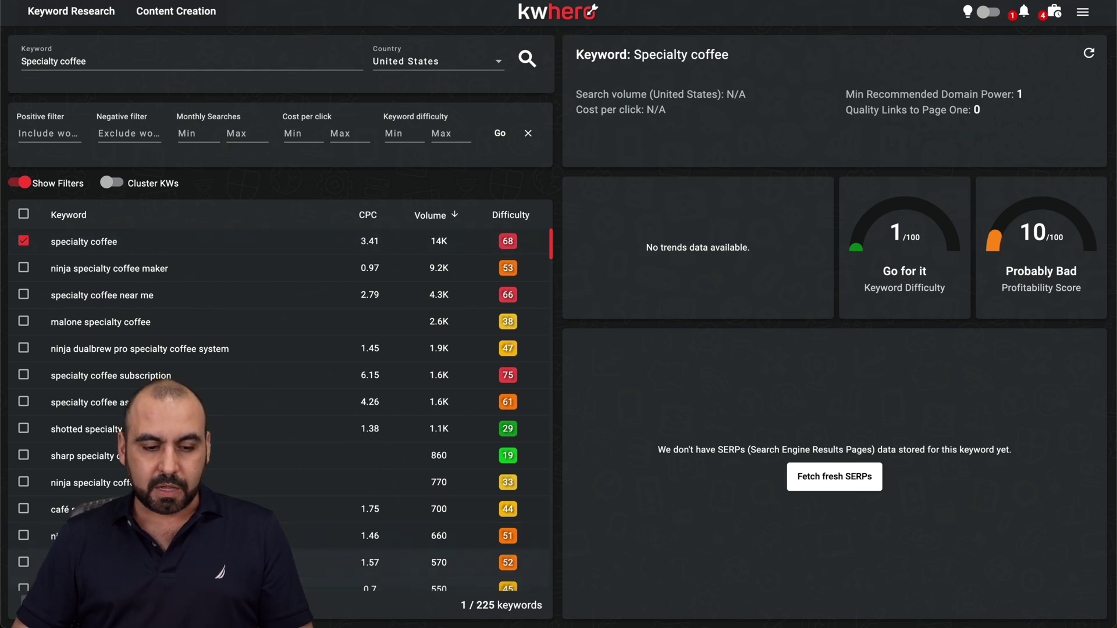
Step: Add Specialty coffee to the cafe content plan and fetch fresh SERPs for it
left_click(24, 599)
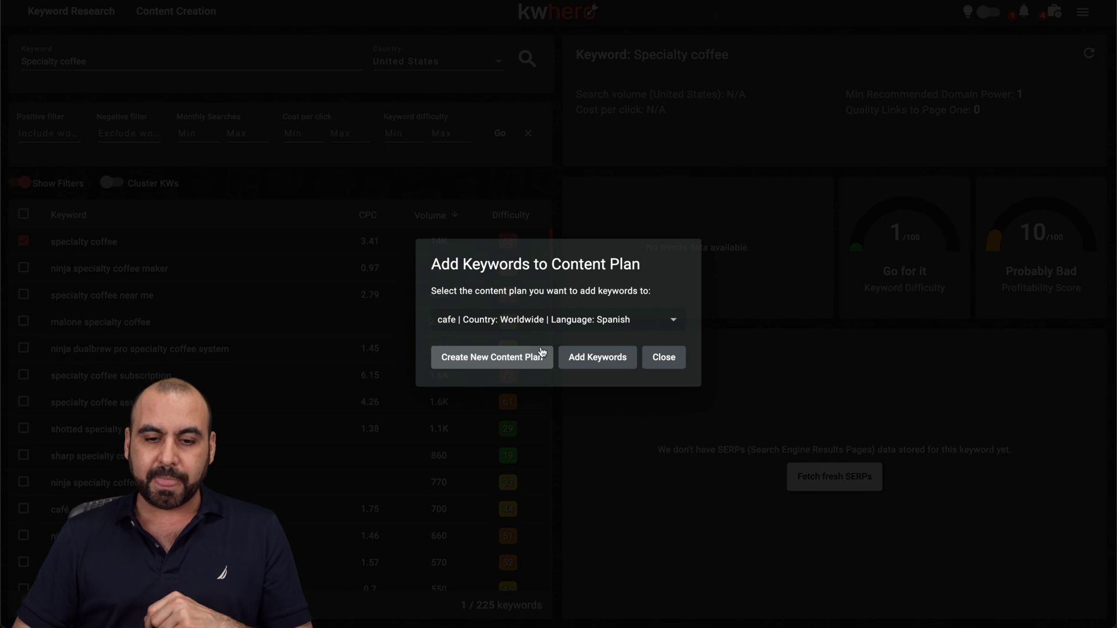
left_click(574, 360)
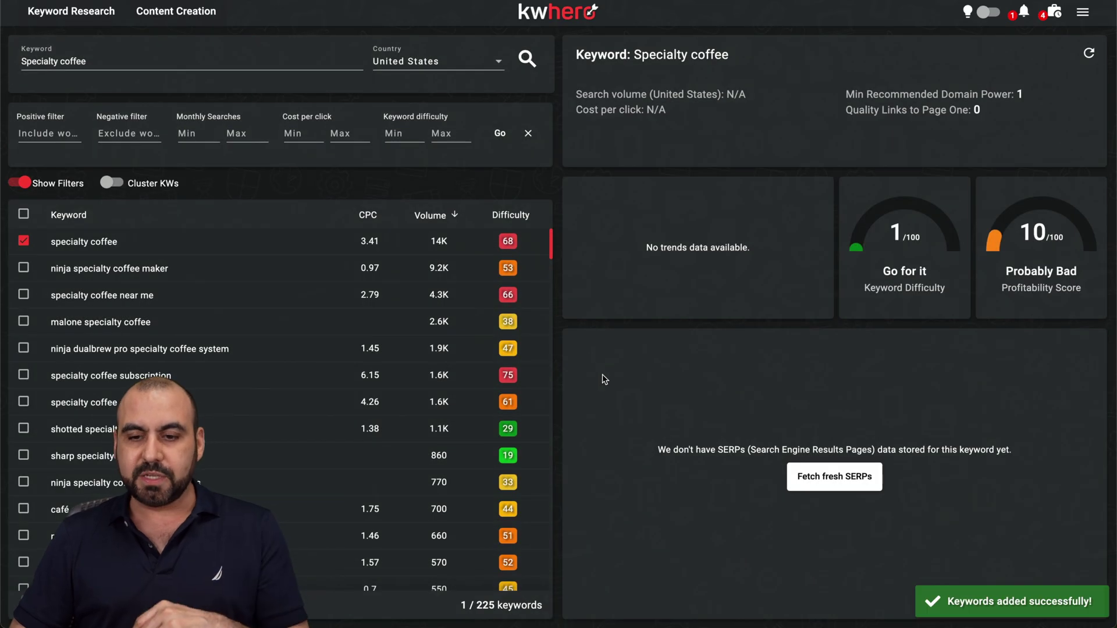
left_click(830, 477)
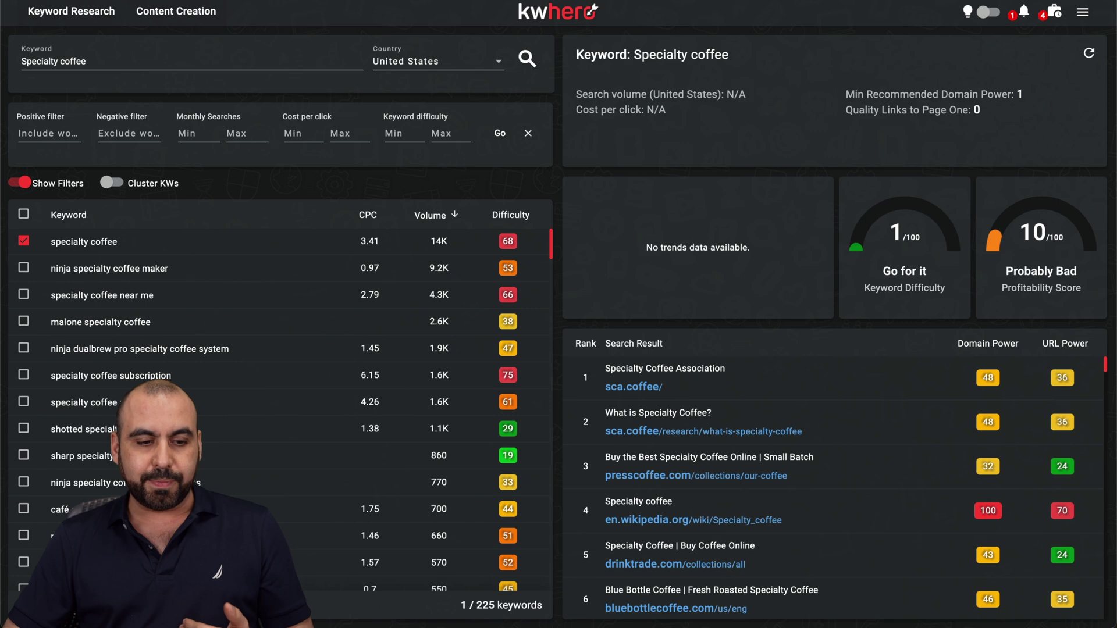
Step: Create a specialty coffee content analysis, then open the cafe de especialidad mexico analysis
left_click(192, 11)
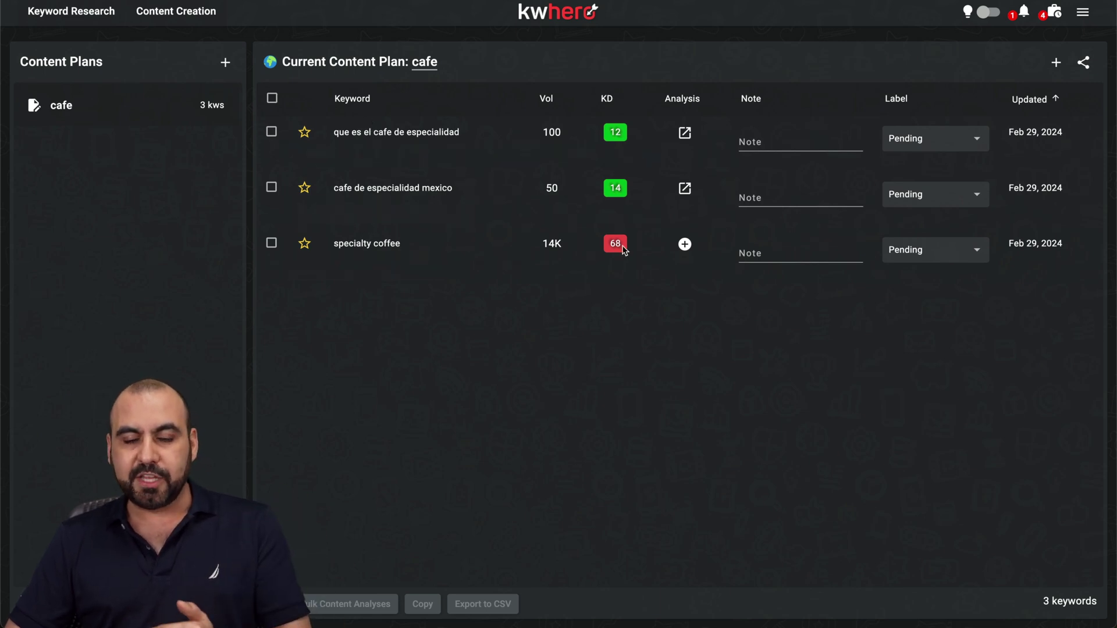
left_click(686, 245)
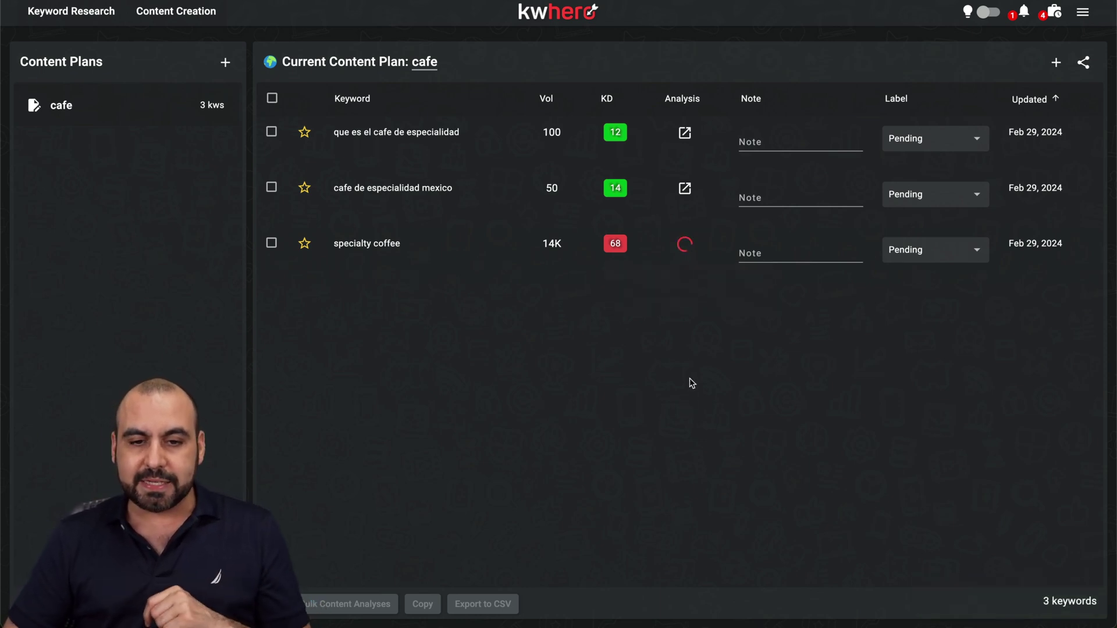
left_click(685, 192)
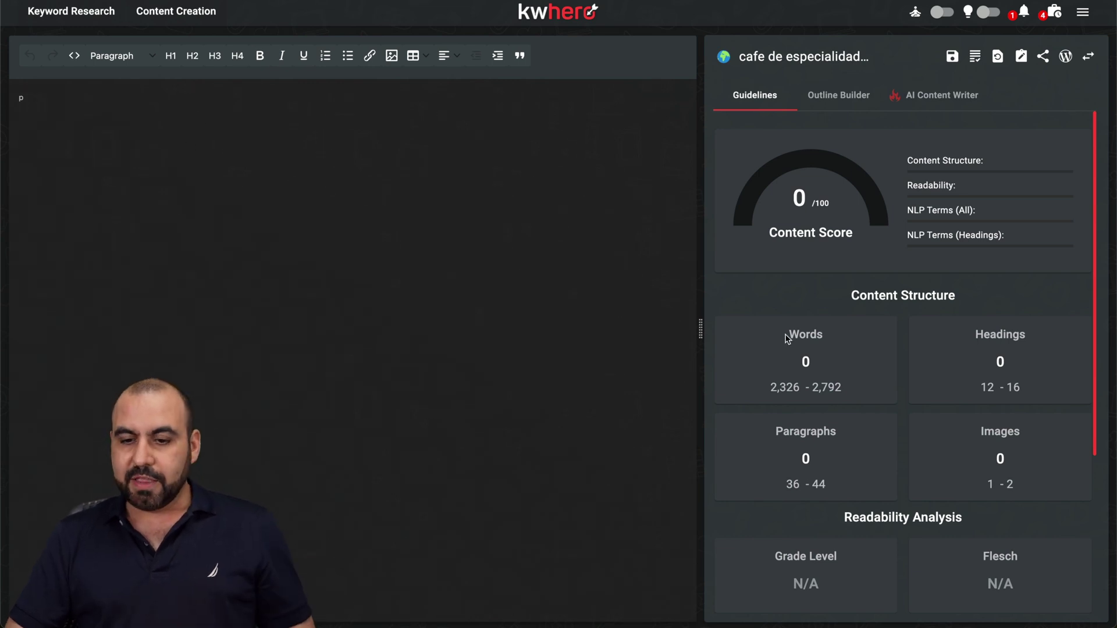
Step: Browse the Outline Builder and AI Content Writer, then go back to the cafe content plan
scroll(786, 338, "down", 3)
scroll(786, 339, "up", 1)
left_click(856, 97)
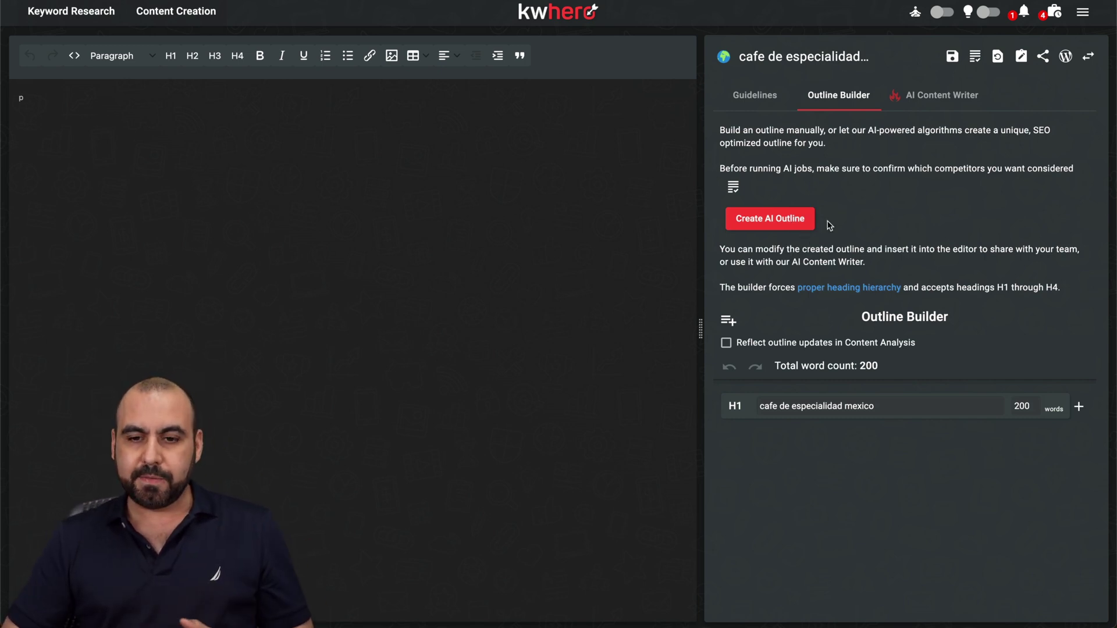
left_click(931, 106)
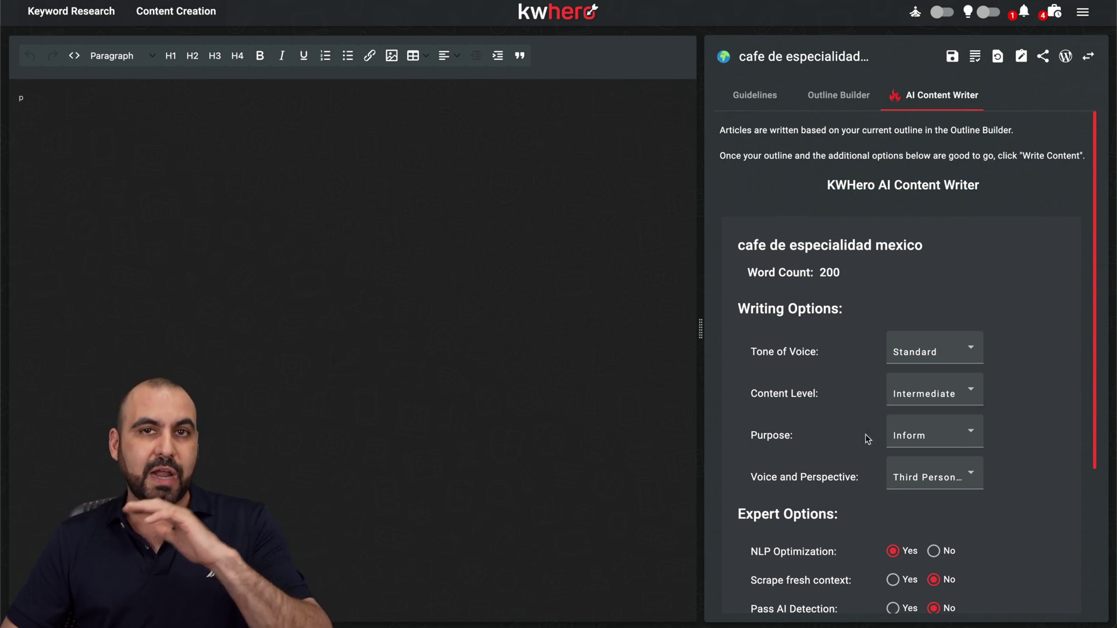
scroll(865, 434, "down", 4)
scroll(865, 434, "up", 4)
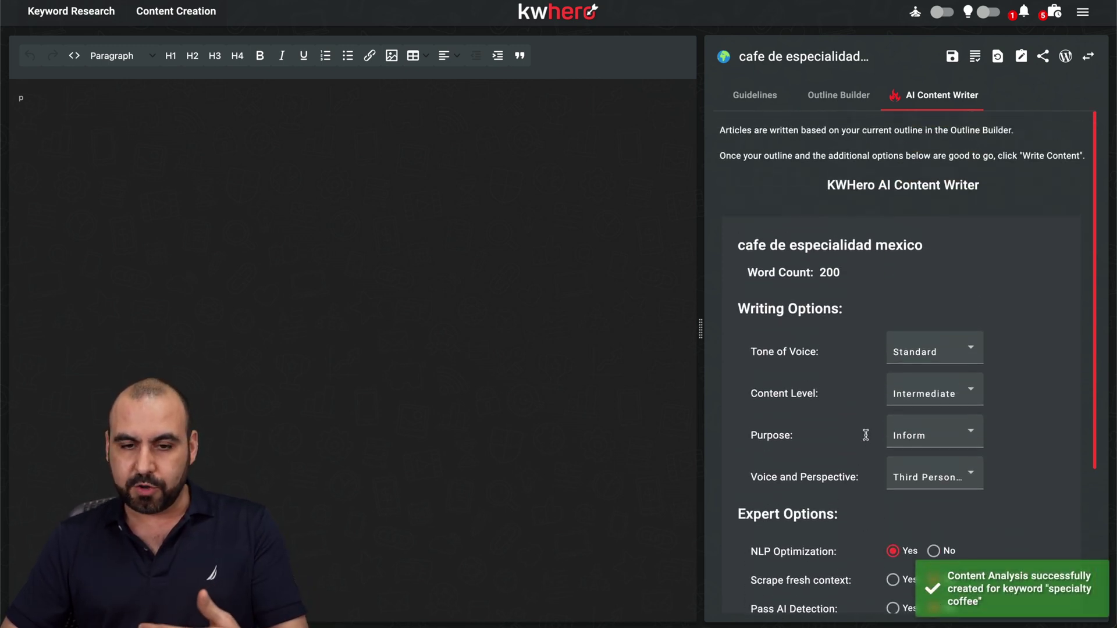
left_click(106, 17)
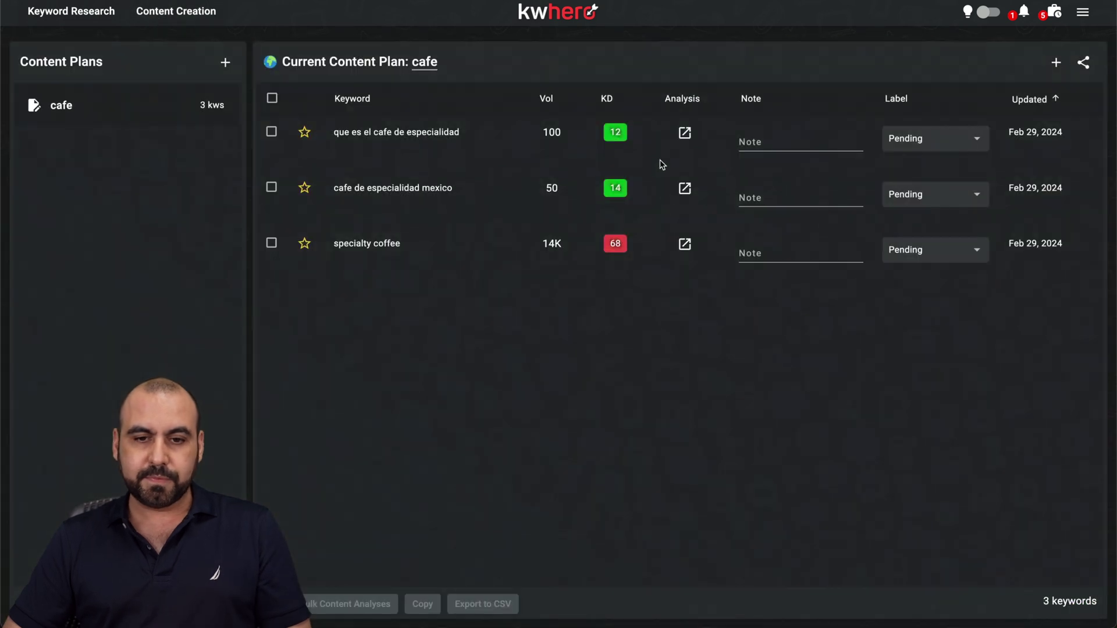
left_click(684, 133)
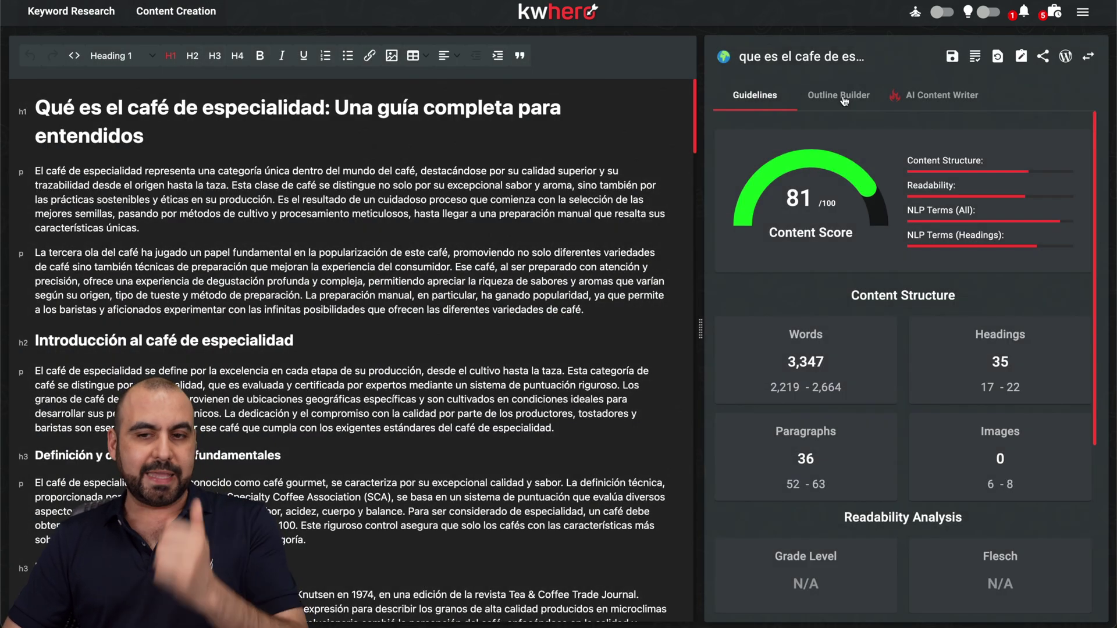
left_click(938, 94)
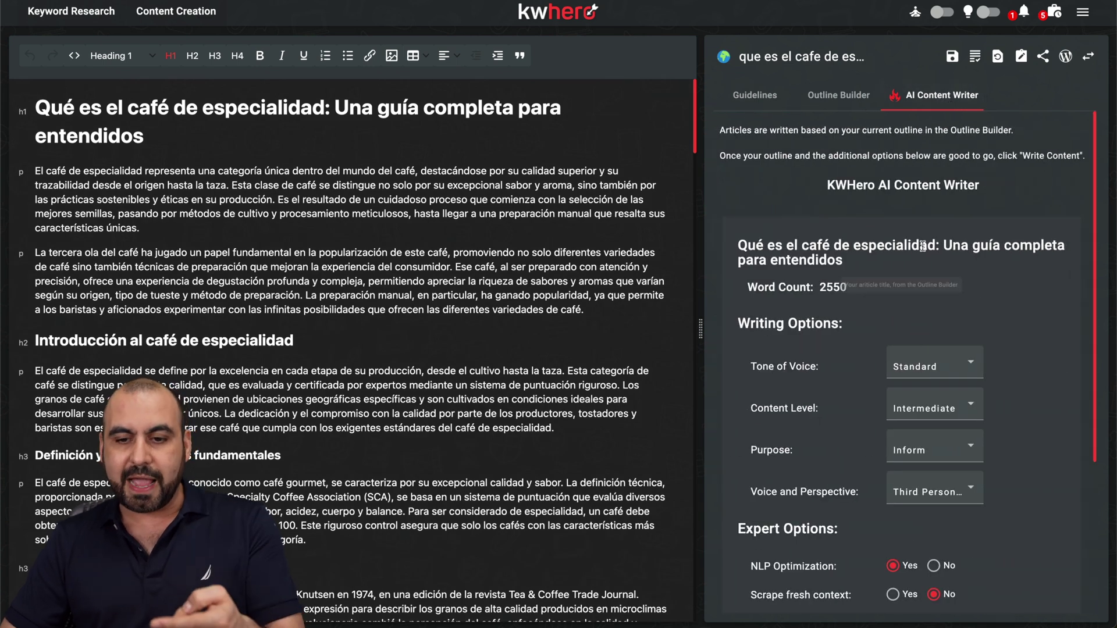
scroll(918, 270, "down", 3)
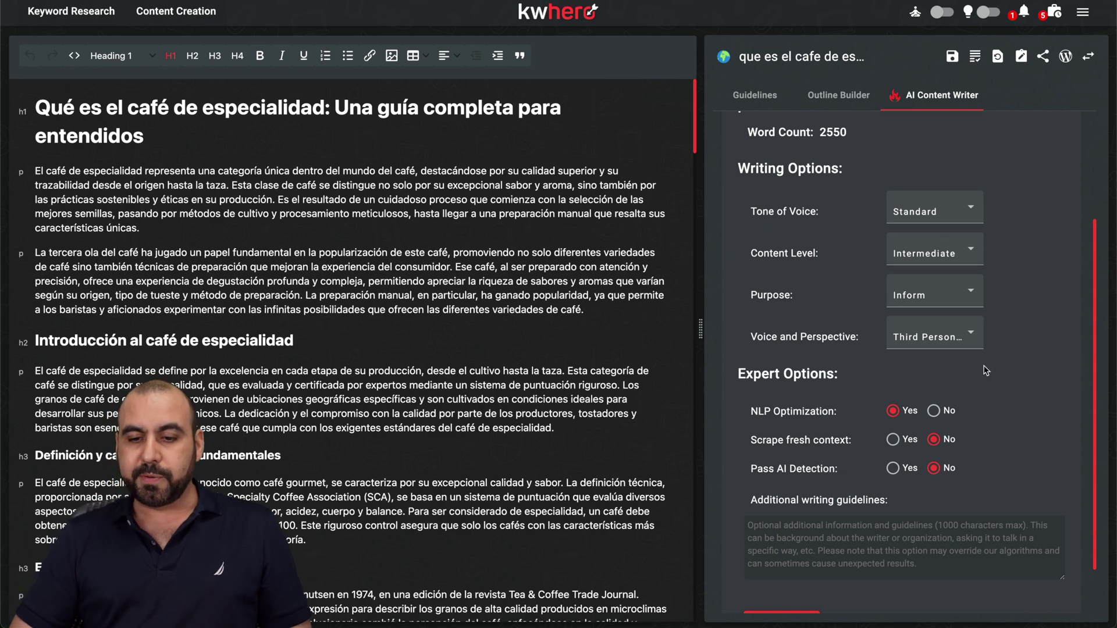
scroll(986, 370, "down", 1)
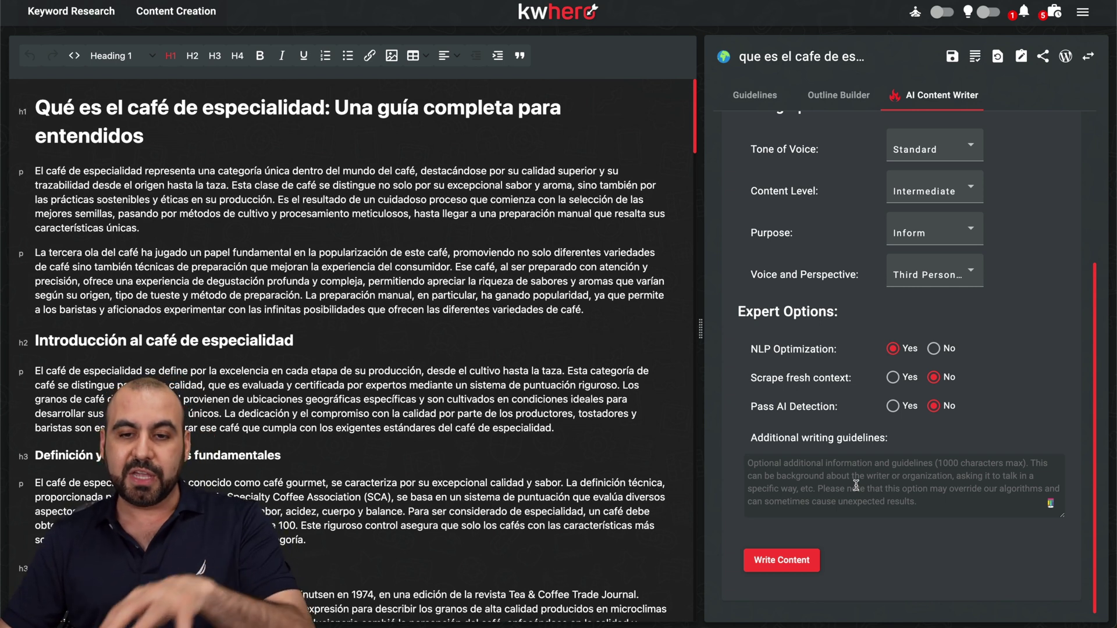
scroll(483, 469, "down", 15)
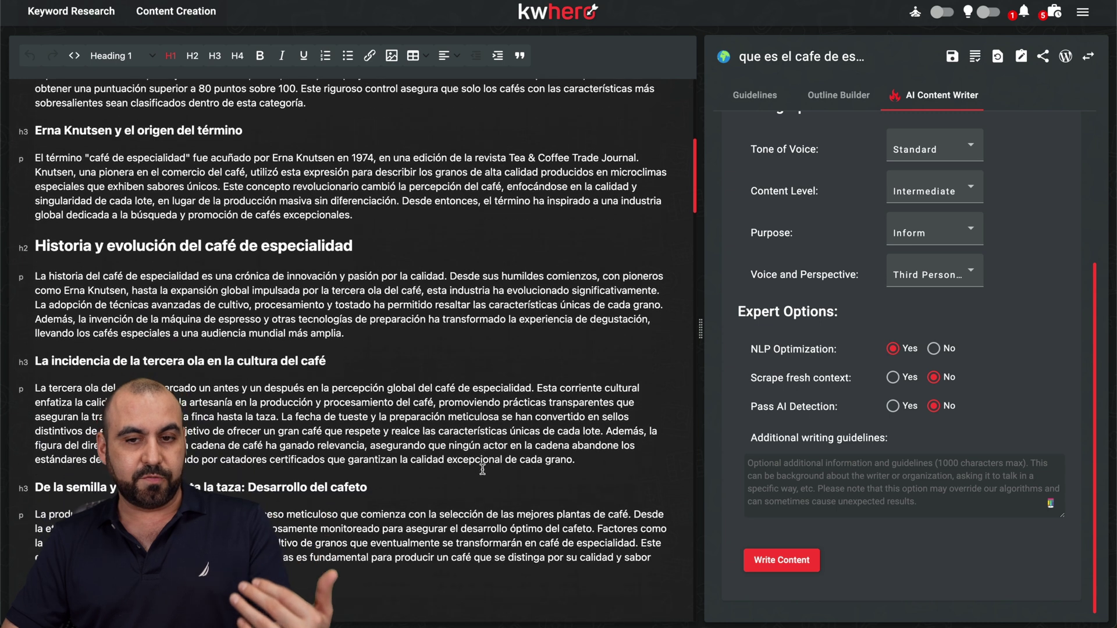
left_click(745, 96)
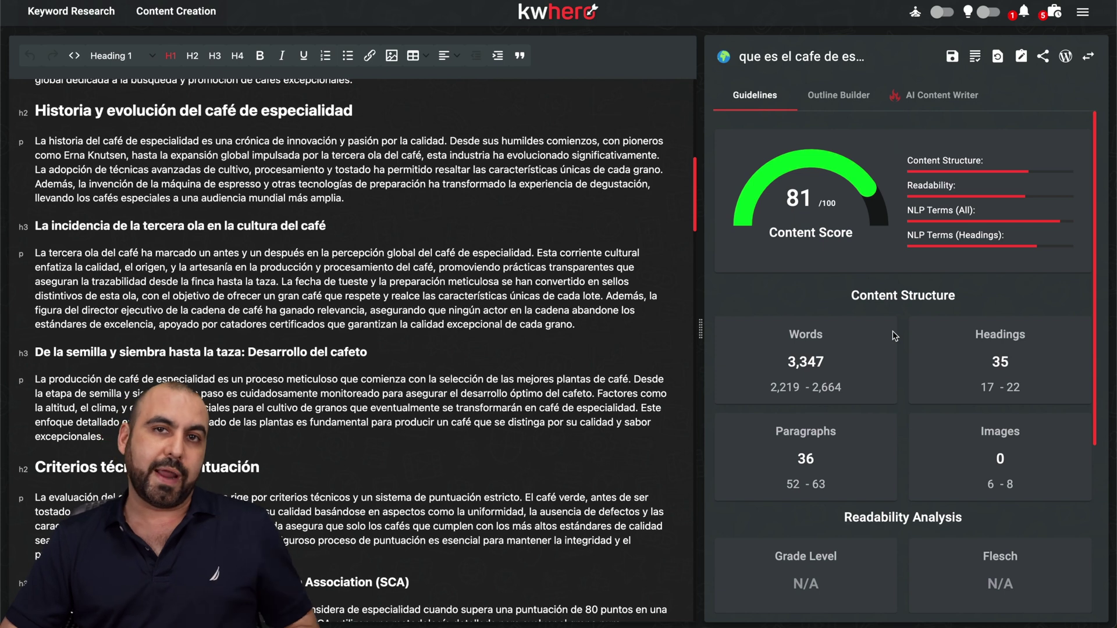
scroll(894, 336, "down", 4)
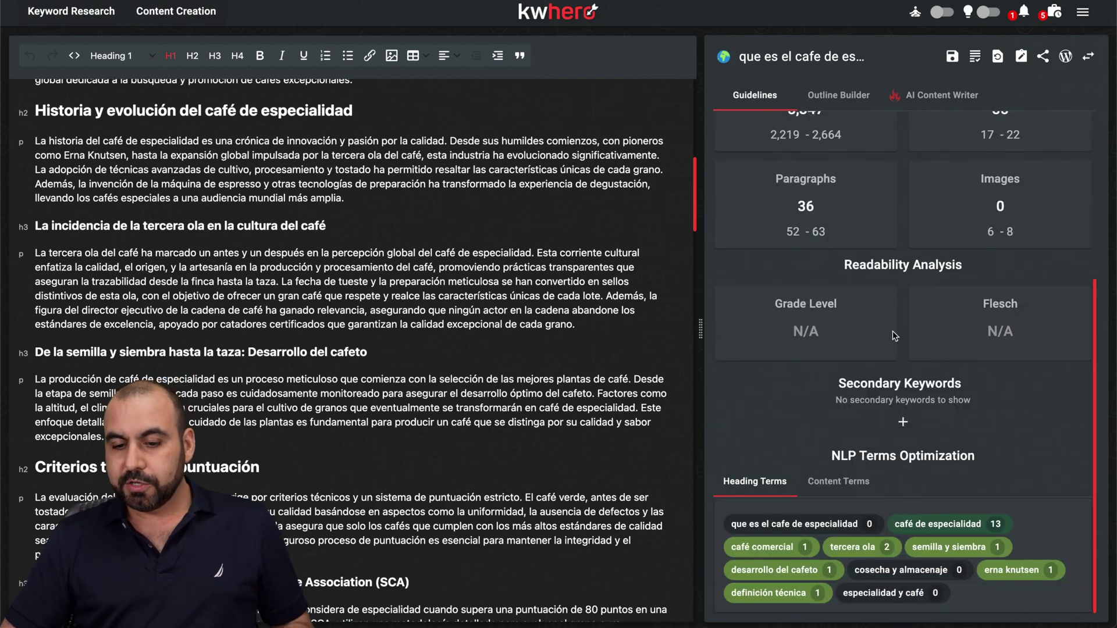
scroll(453, 231, "up", 10)
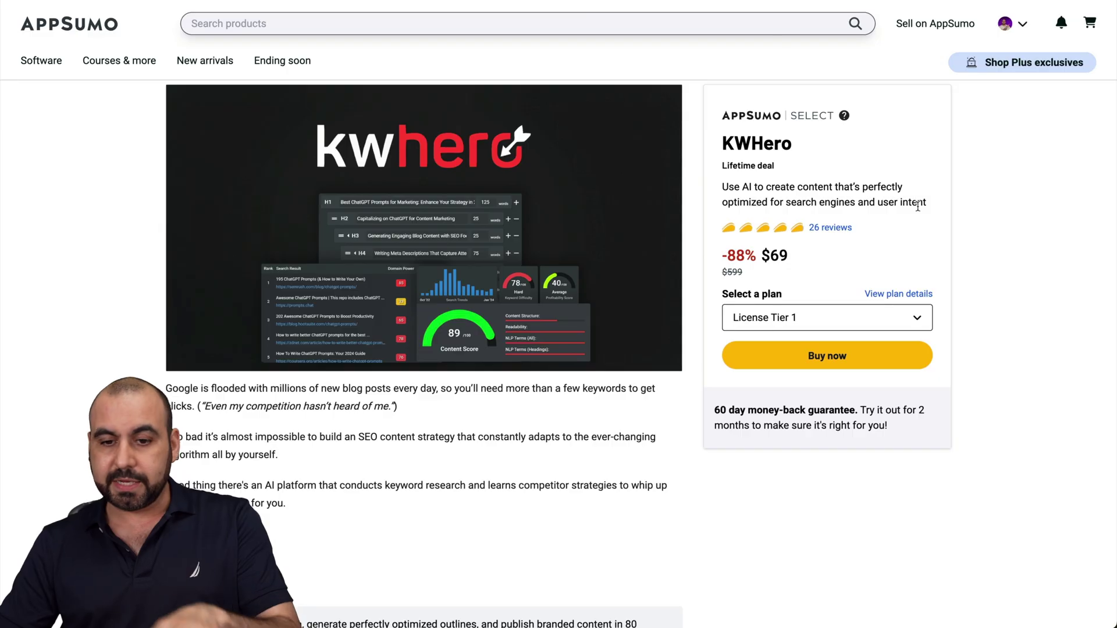
Step: Switch the third Plans & features card from License Tier 3 to License Tier 5
scroll(807, 271, "down", 20)
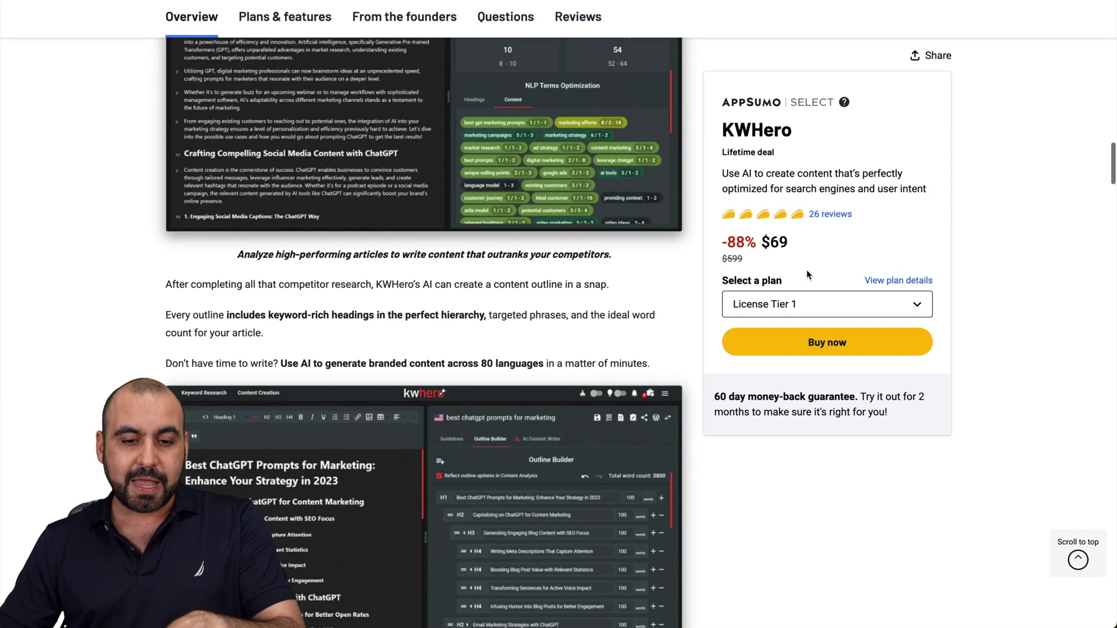
scroll(806, 270, "down", 2)
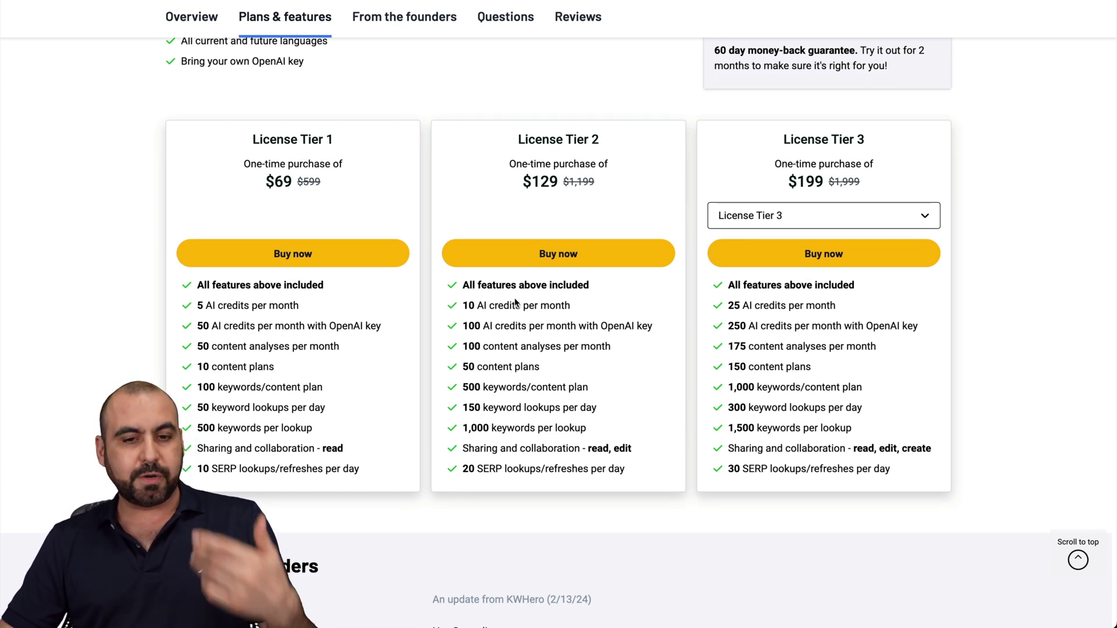
left_click(810, 219)
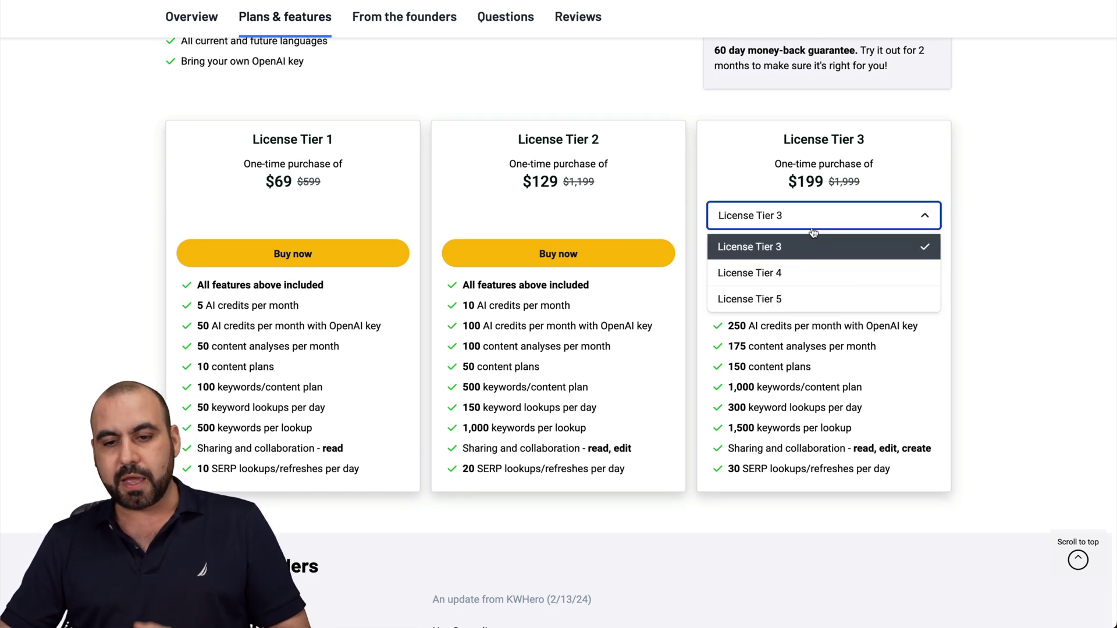
left_click(761, 292)
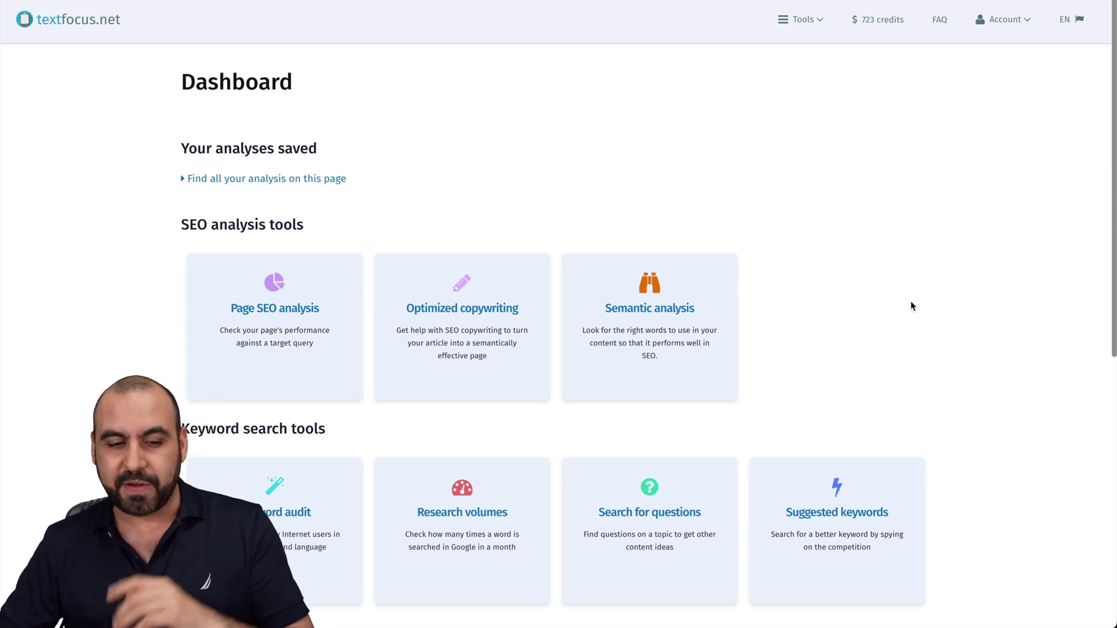
left_click(275, 314)
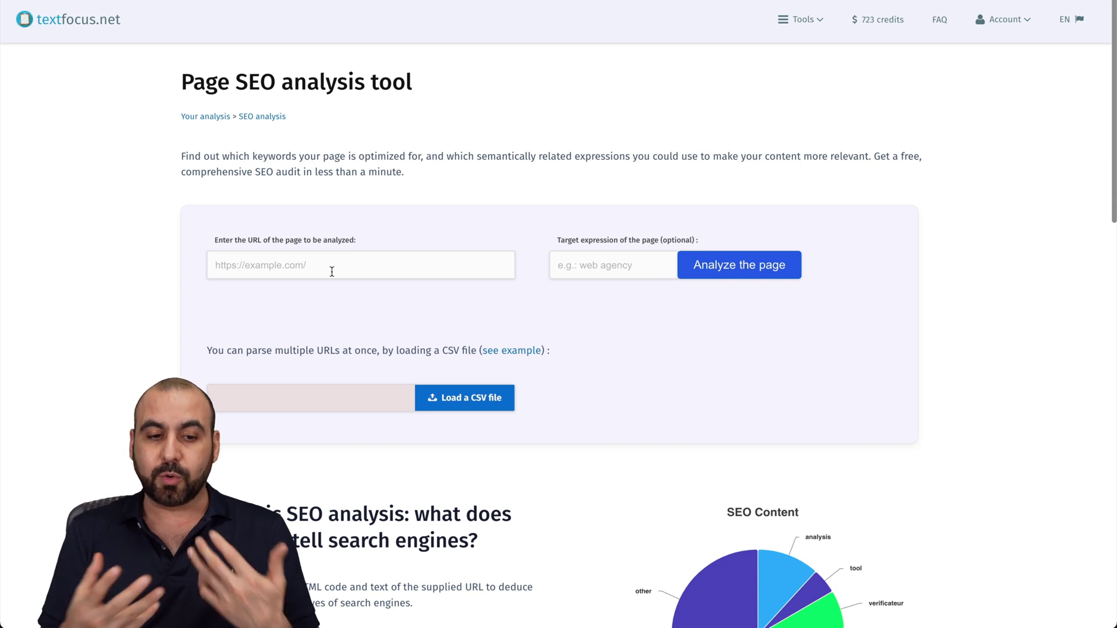
type("https://appsumo.com")
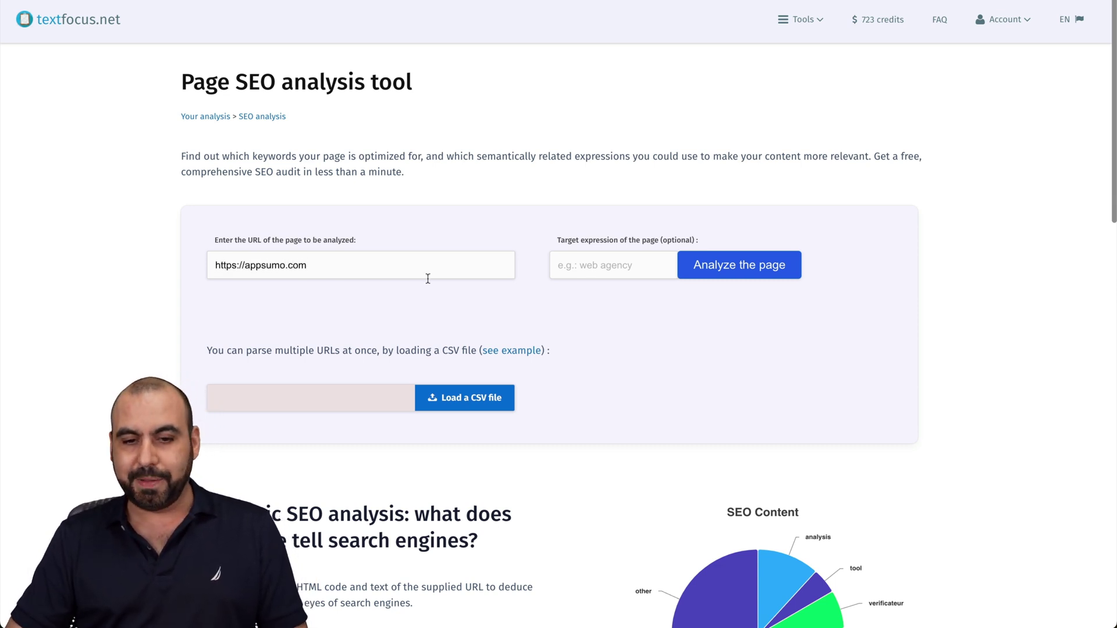
left_click(639, 262)
type("LTD")
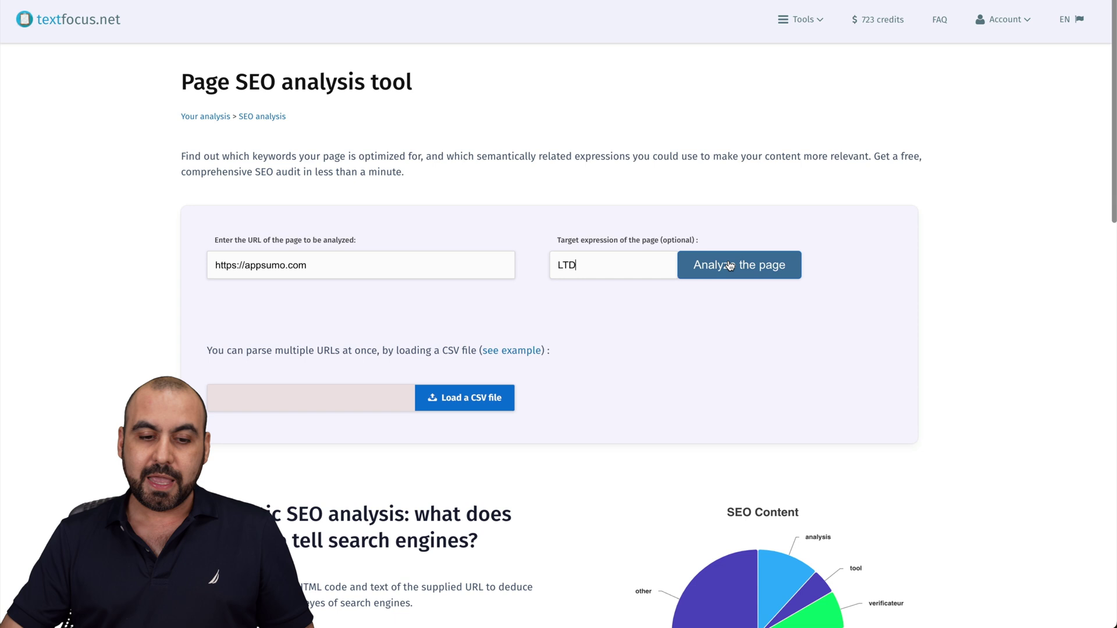
left_click(729, 265)
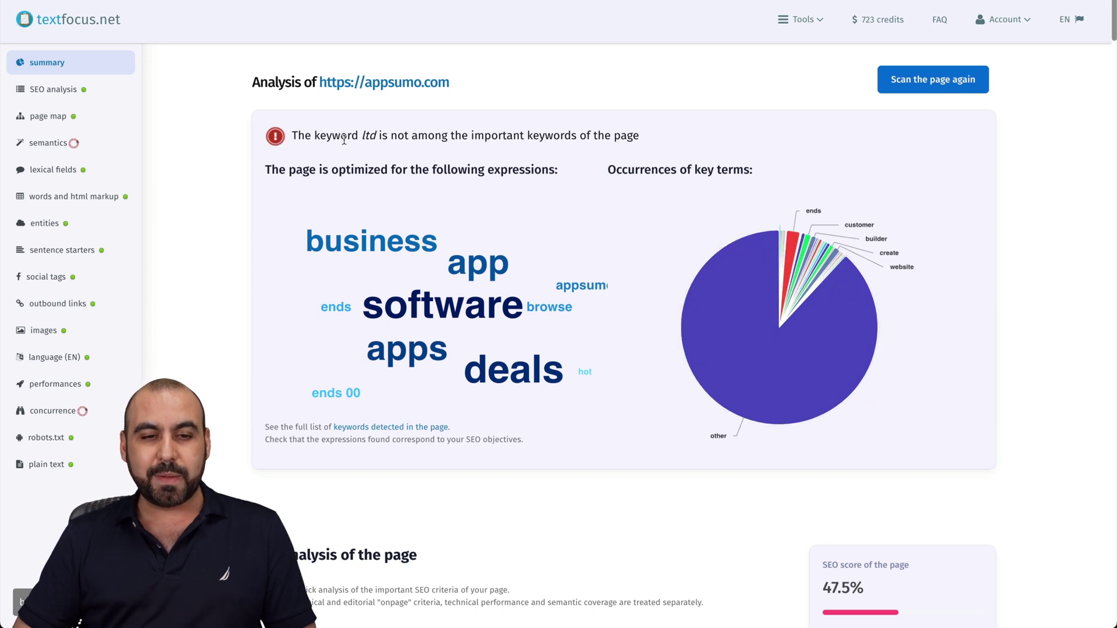
Step: Highlight and then deselect 'ltd' in the missing-keyword warning
left_click_drag(363, 134, 374, 137)
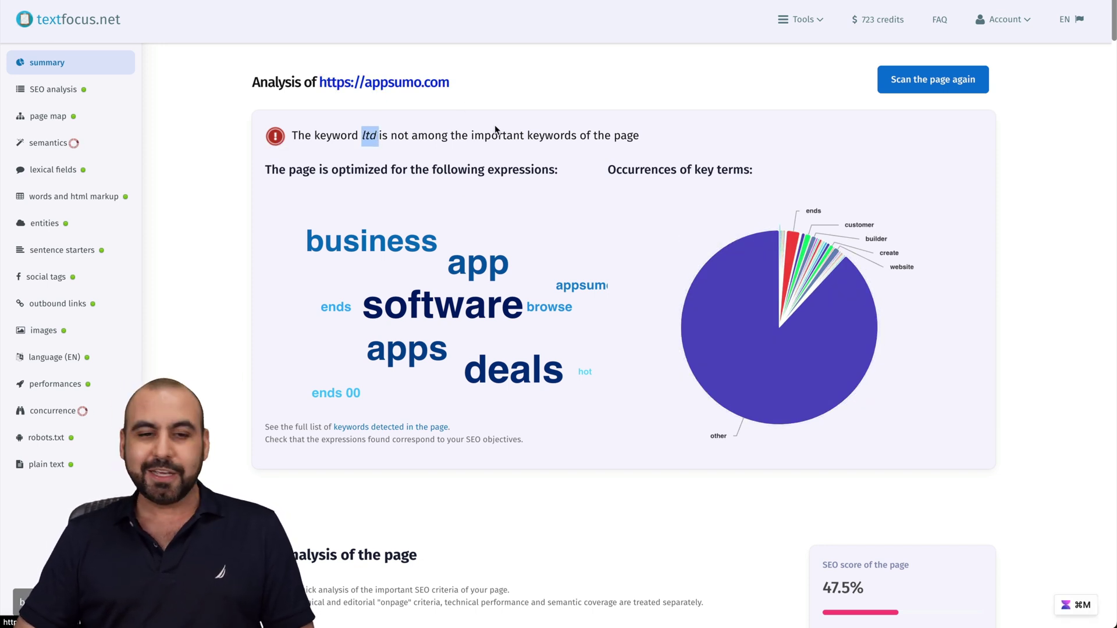
left_click(533, 136)
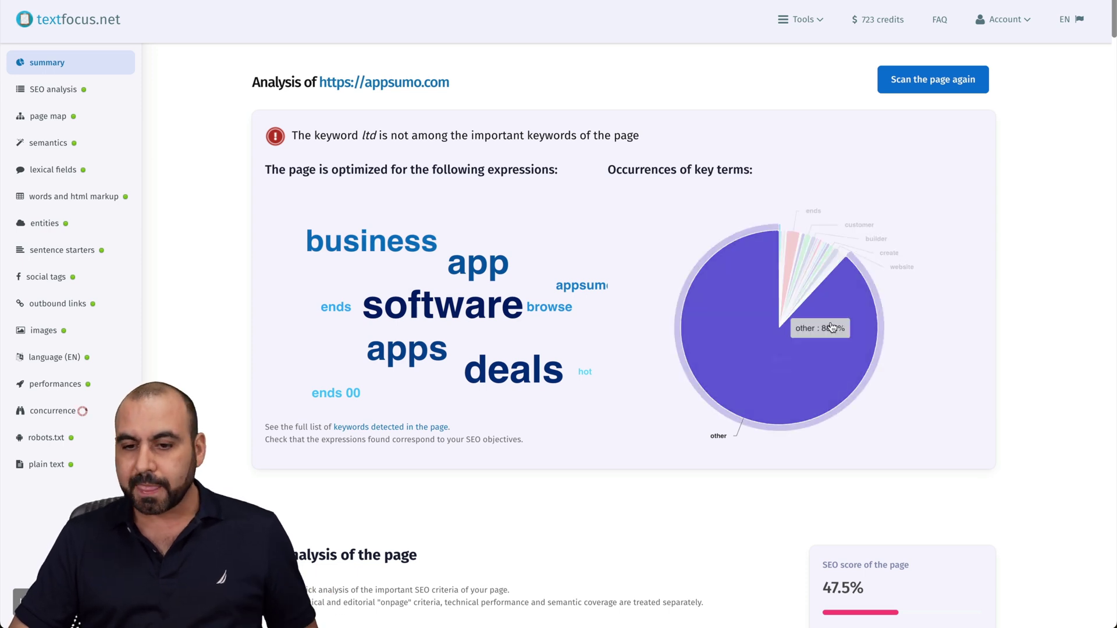
scroll(619, 391, "down", 5)
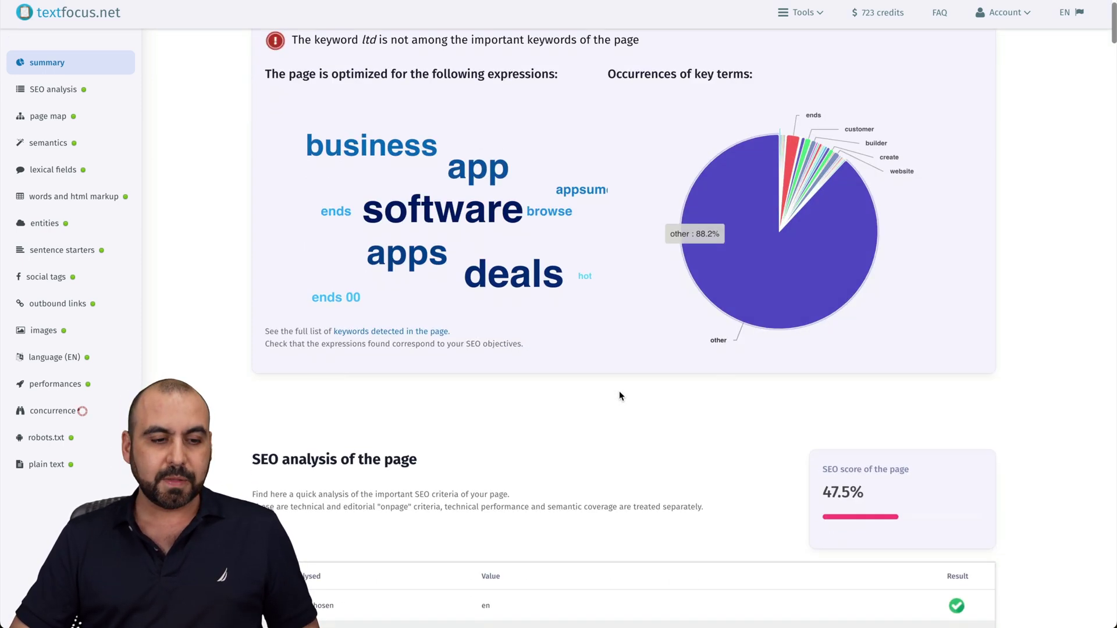
Step: Review the SEO, title hierarchy, semantic, lexical field, keyword, entity, sentence-starter and social tag sections
left_click(77, 90)
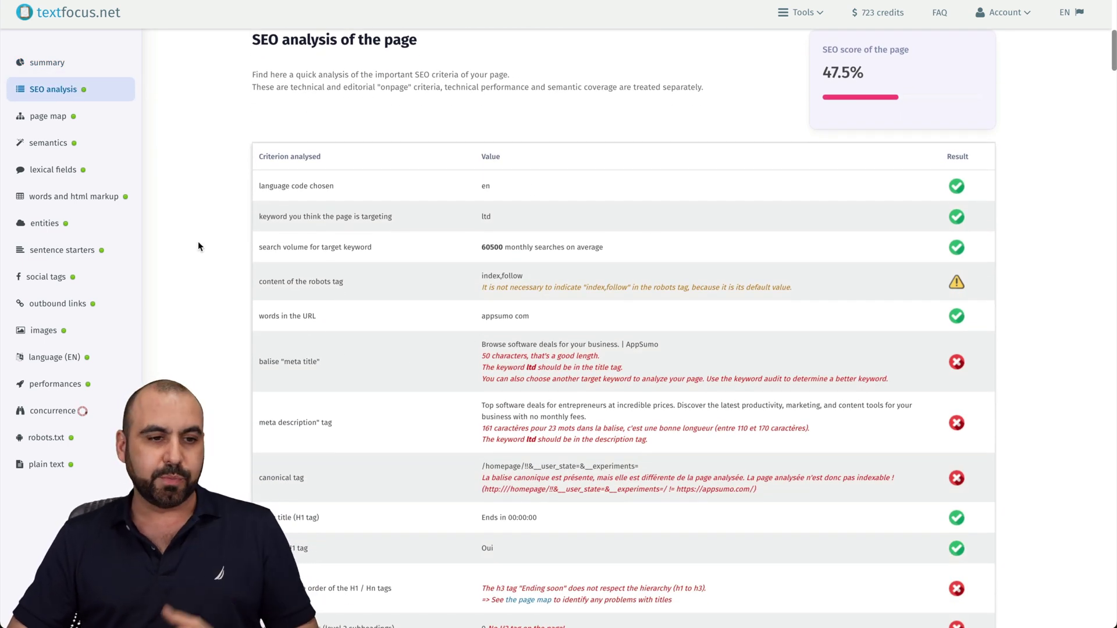
left_click(49, 126)
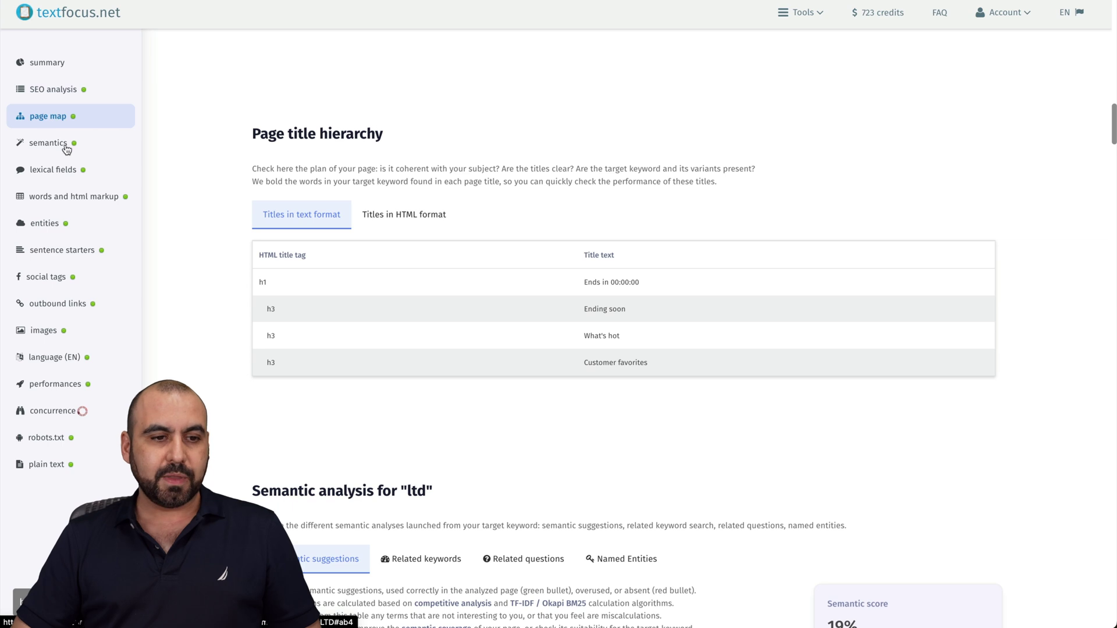
left_click(66, 144)
left_click(71, 174)
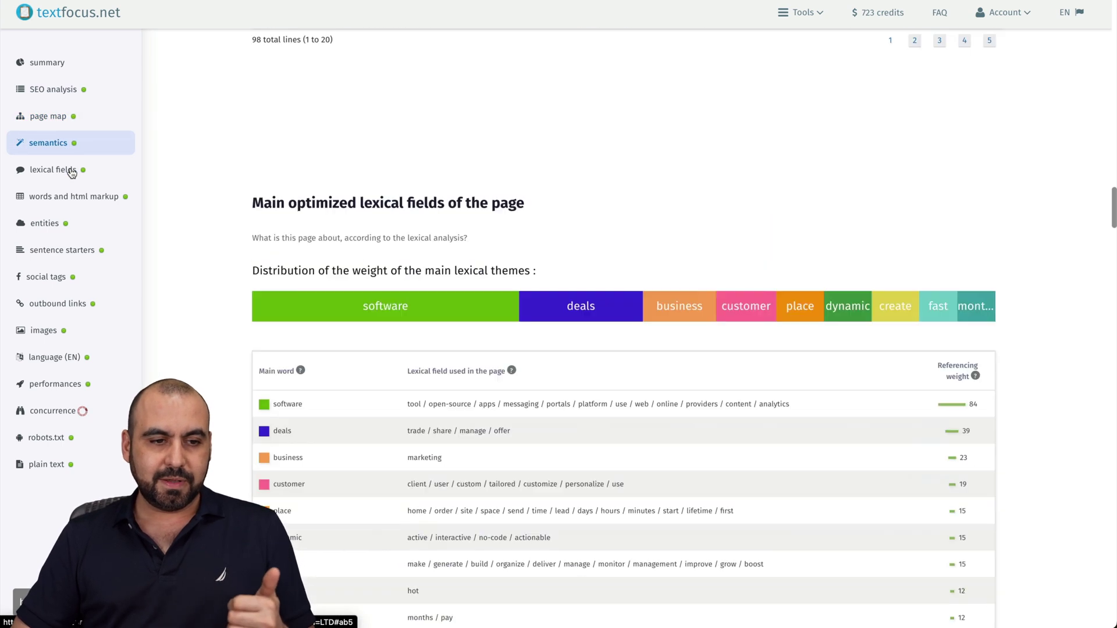
left_click(71, 197)
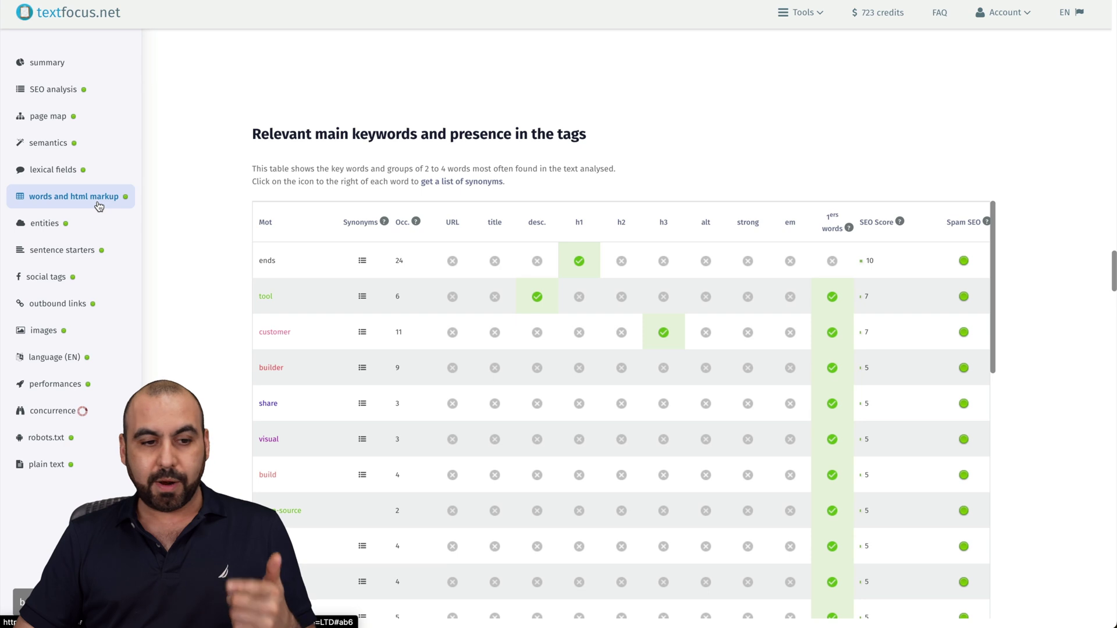
left_click(57, 233)
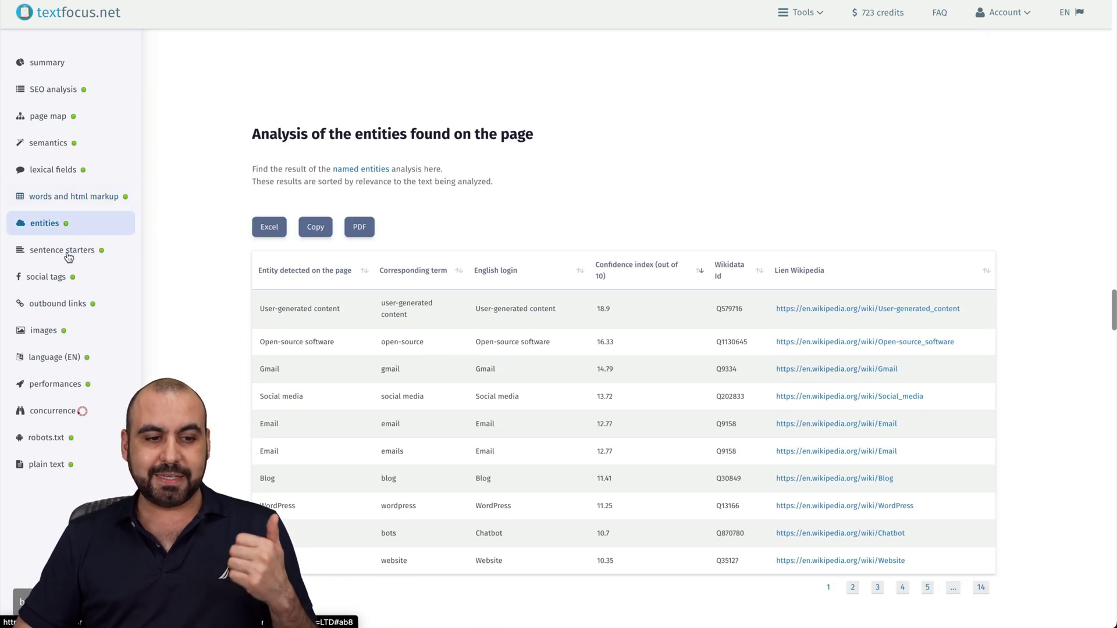
left_click(68, 255)
left_click(51, 279)
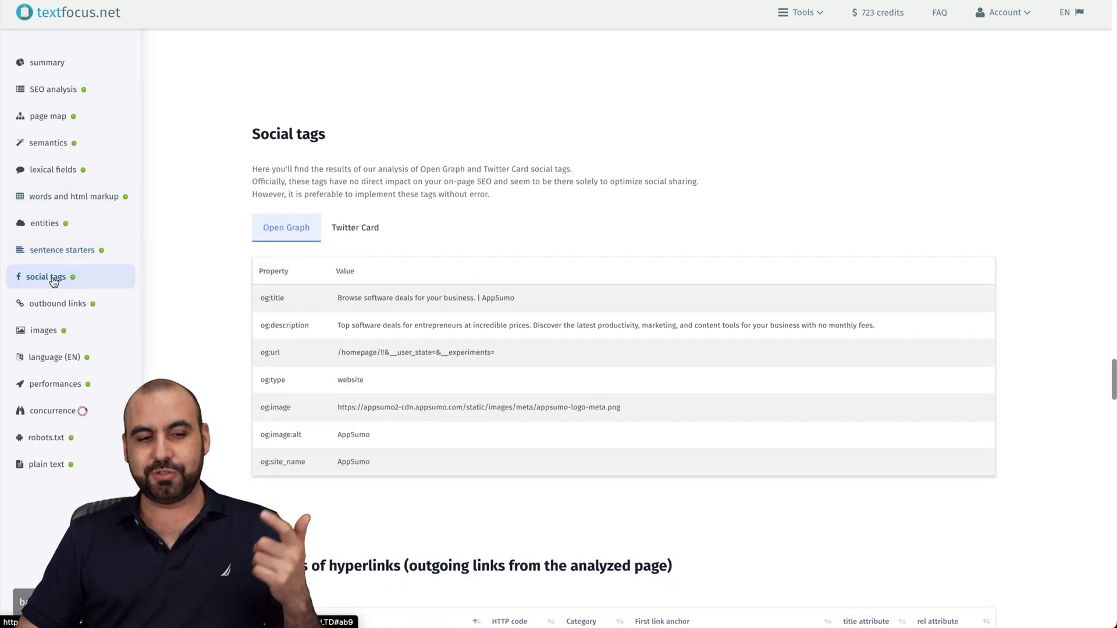
Step: Review outbound links, alt tags, language, mobile performance, competitors, robots.txt and plain text sections
left_click(57, 303)
left_click(48, 332)
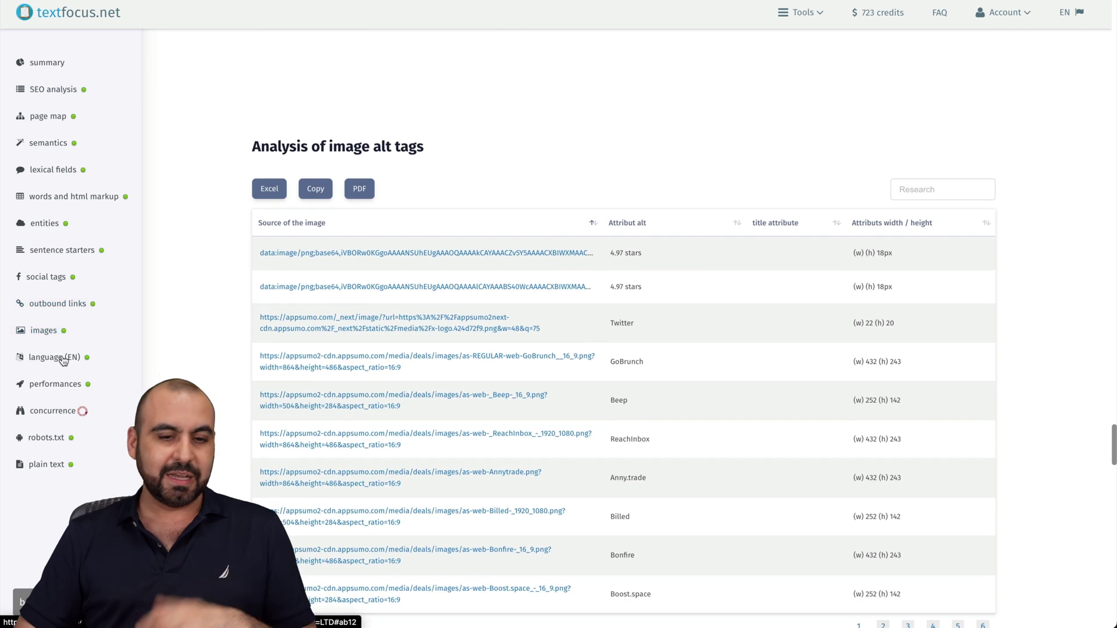
left_click(67, 356)
left_click(69, 390)
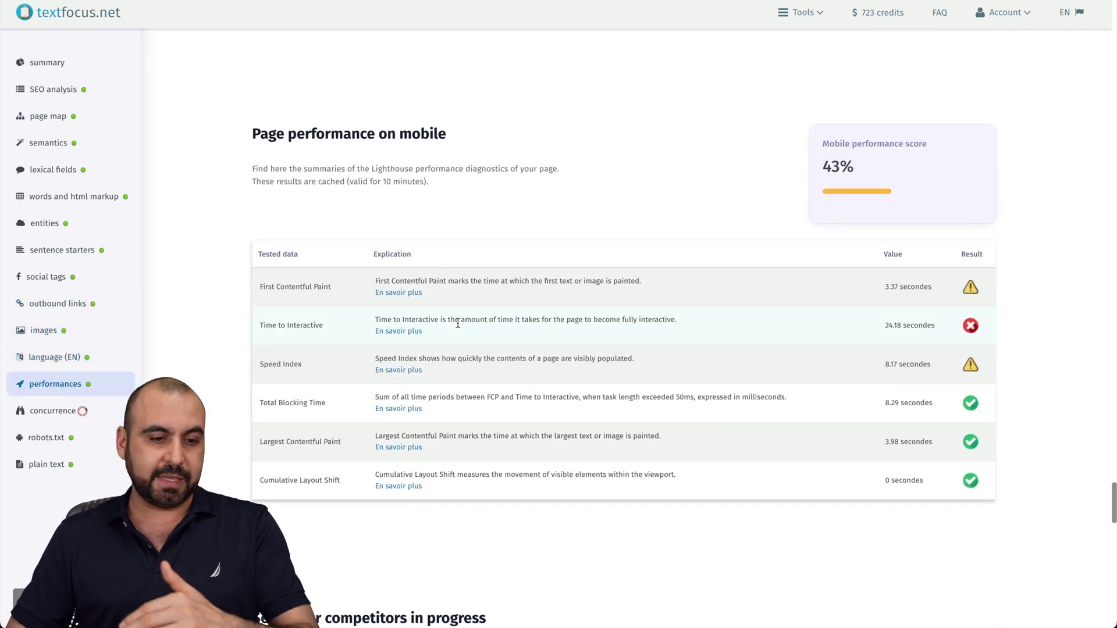
left_click(105, 411)
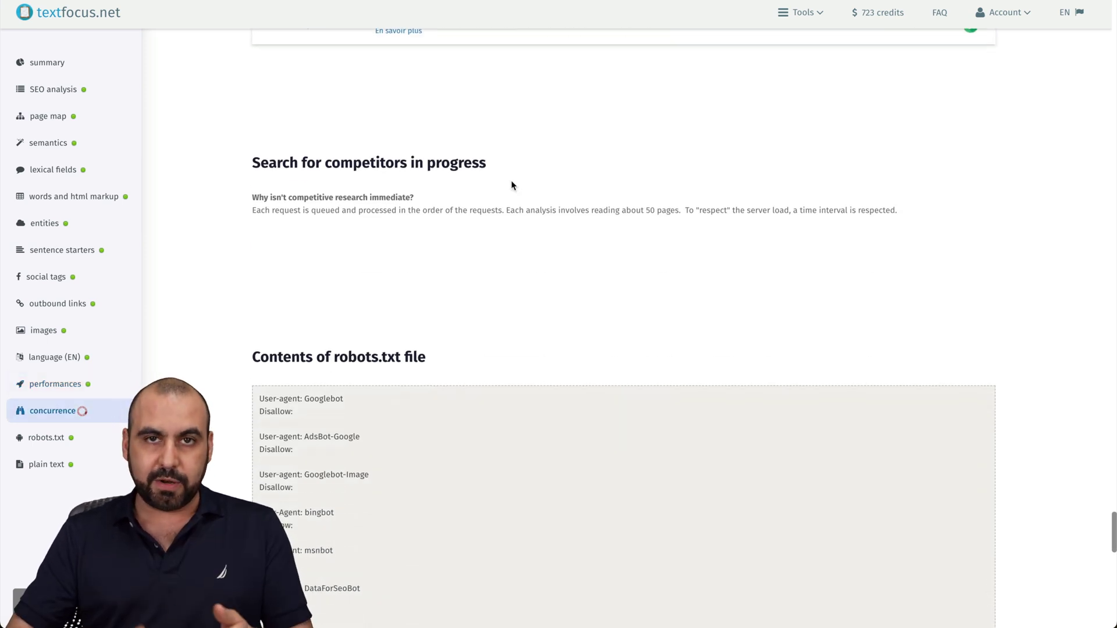
left_click(50, 438)
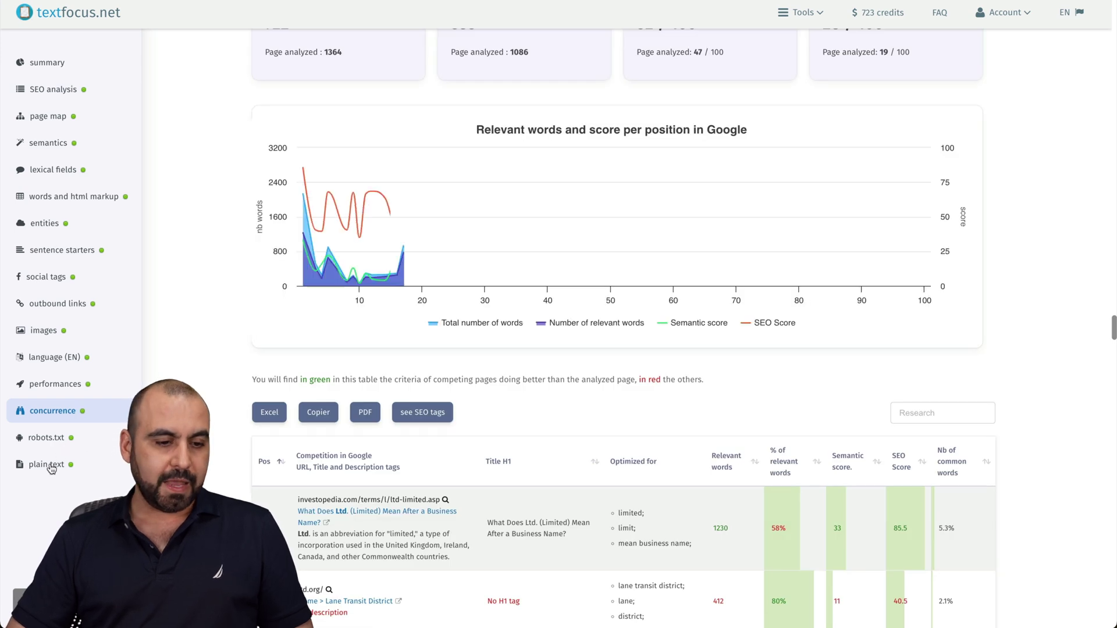
left_click(50, 466)
left_click(70, 382)
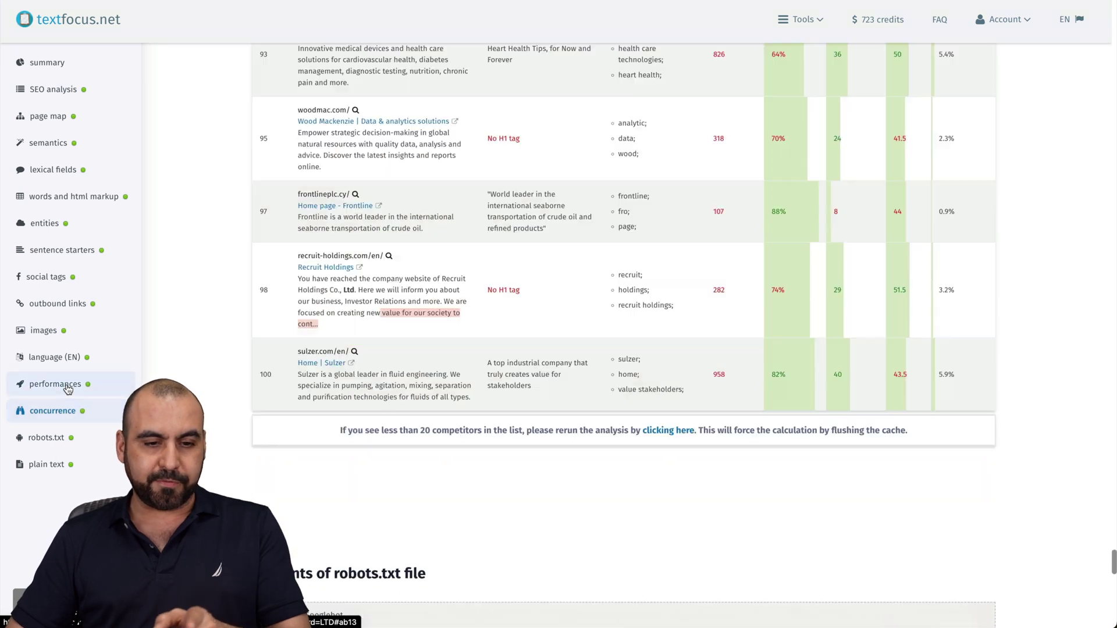
scroll(400, 402, "down", 9)
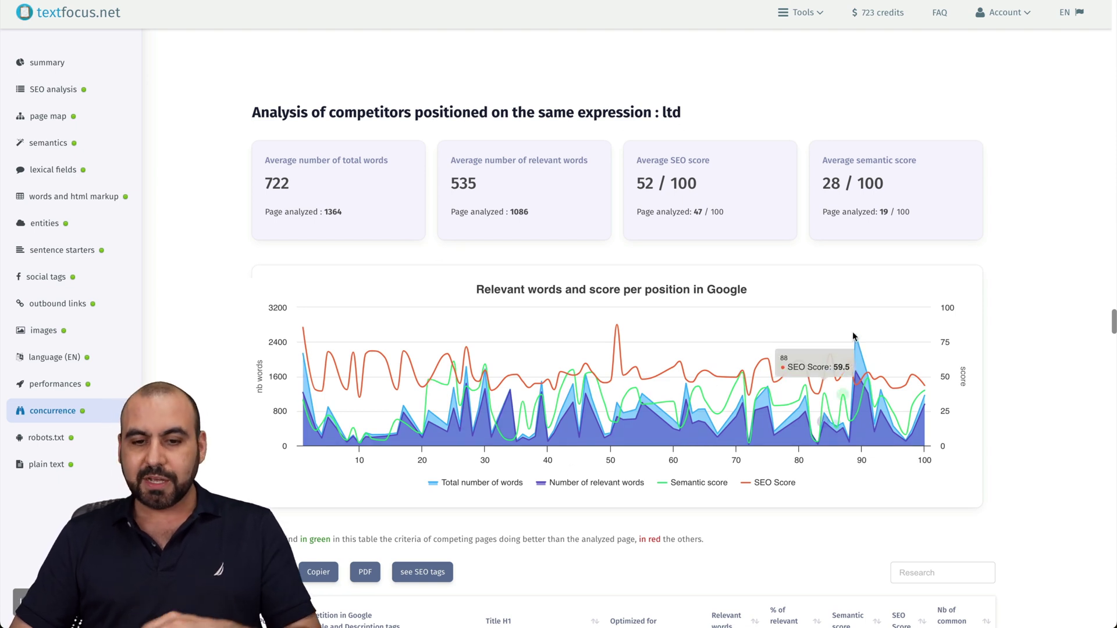
mouse_move(550, 397)
scroll(551, 397, "up", 20)
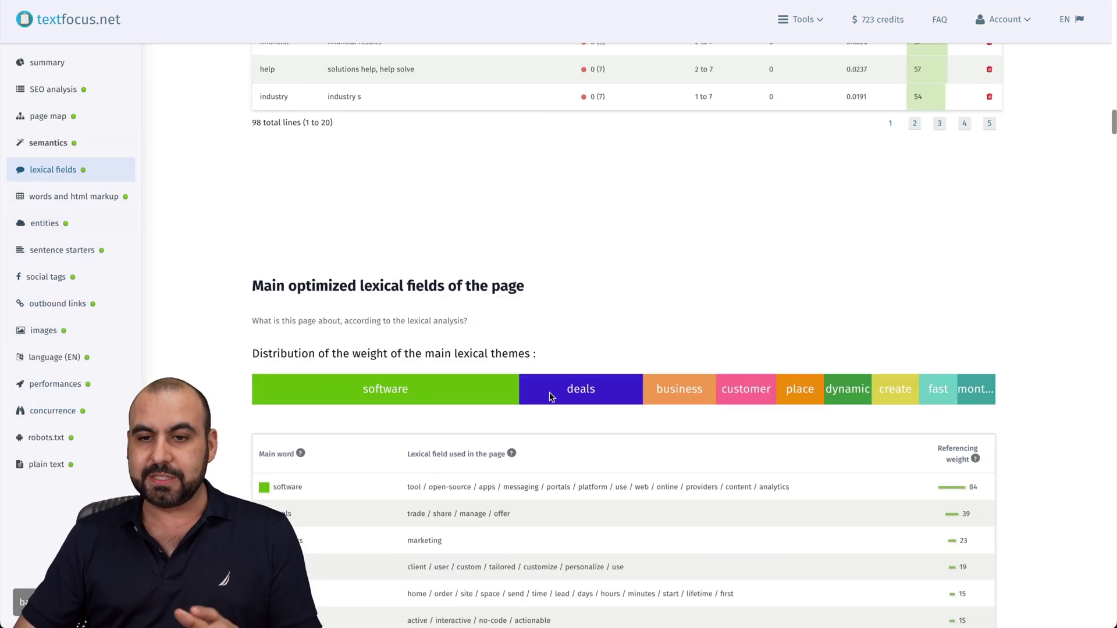
scroll(777, 30, "up", 15)
Step: Open the Optimized copywriting tool from the TextFocus dashboard
left_click(786, 20)
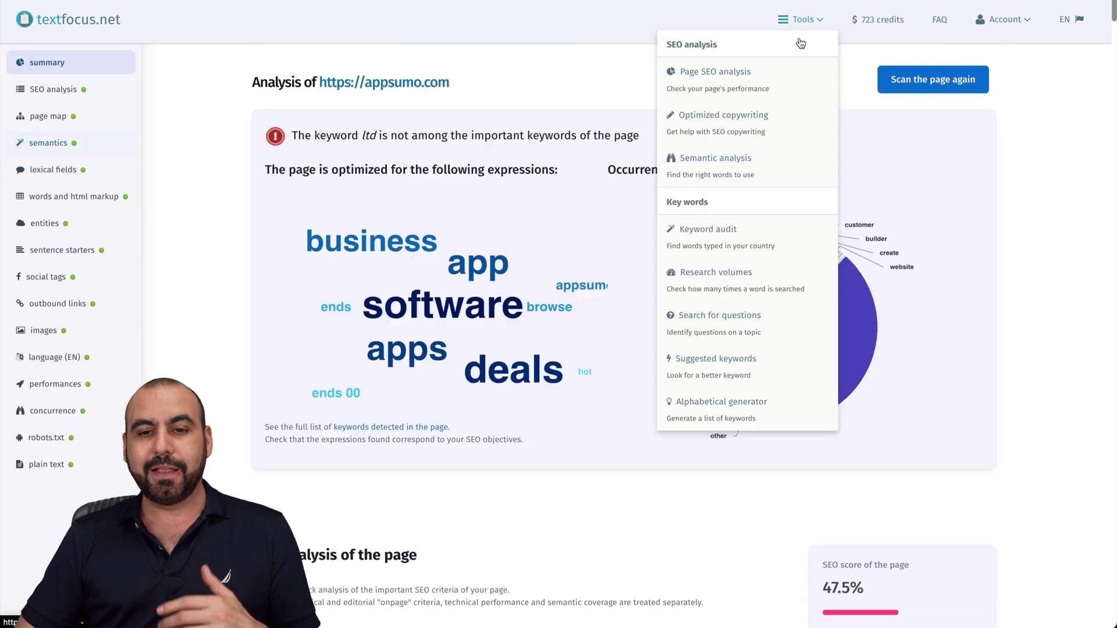
left_click(751, 52)
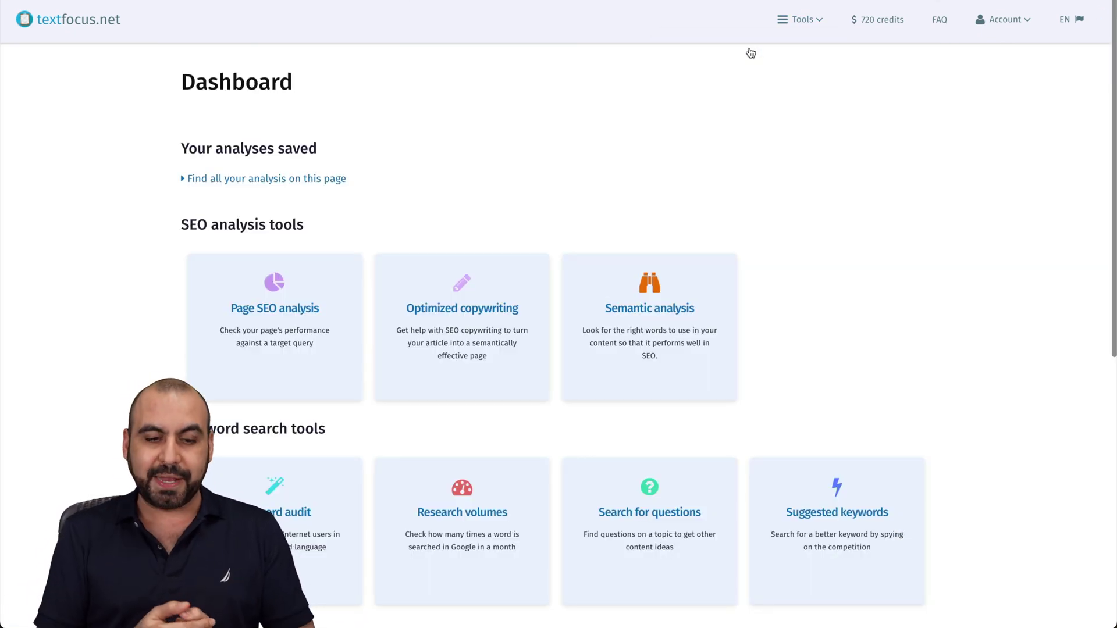
left_click(482, 309)
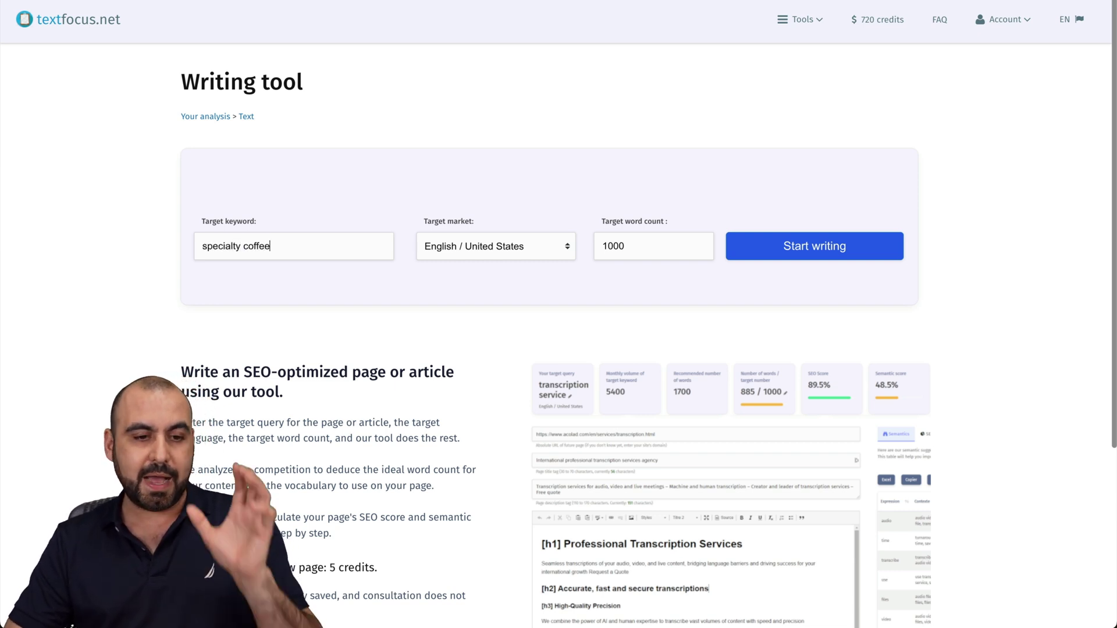
Step: Keep English / United States and 1000 words, and start the specialty coffee brief
left_click(477, 250)
scroll(505, 442, "down", 10)
scroll(505, 443, "up", 8)
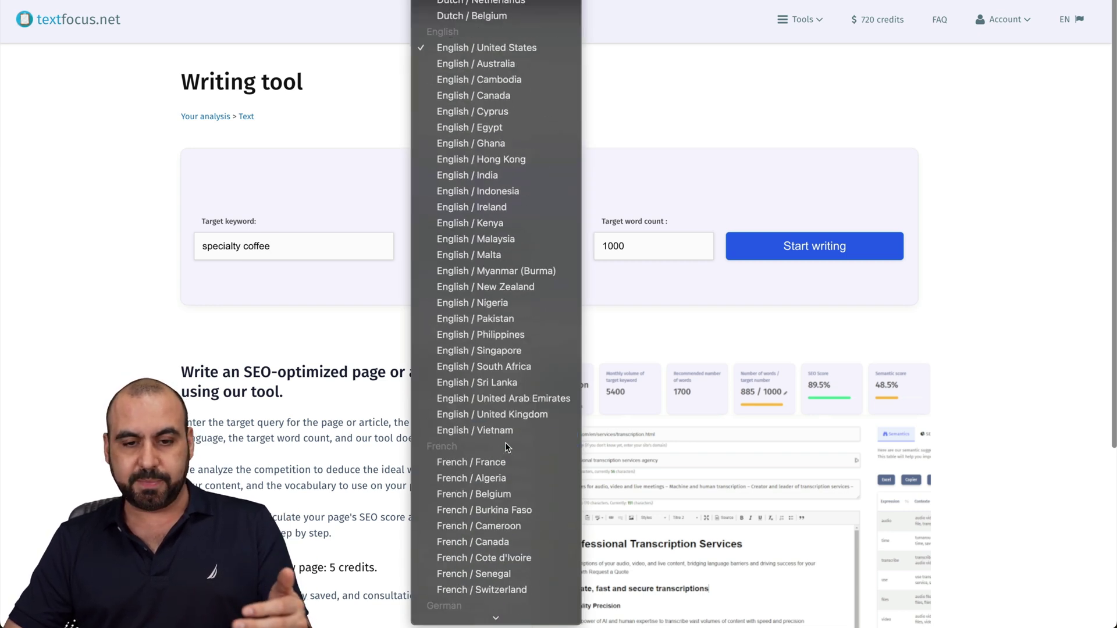
left_click(679, 326)
left_click(818, 252)
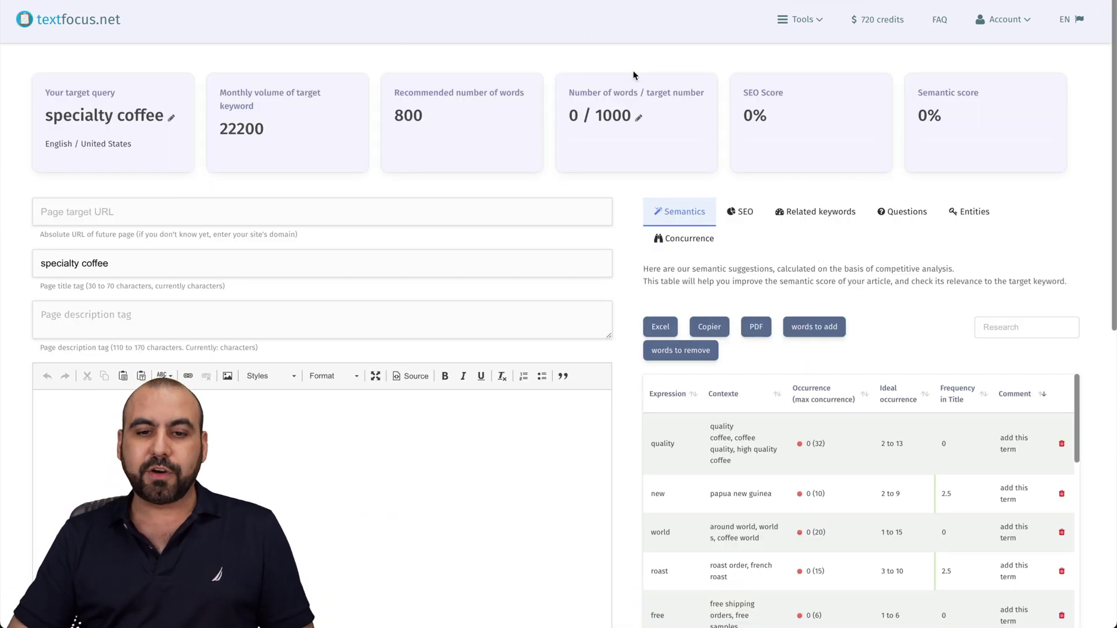
Step: Browse the brief's SEO, Related keywords, Questions and Entities tabs
scroll(439, 426, "down", 1)
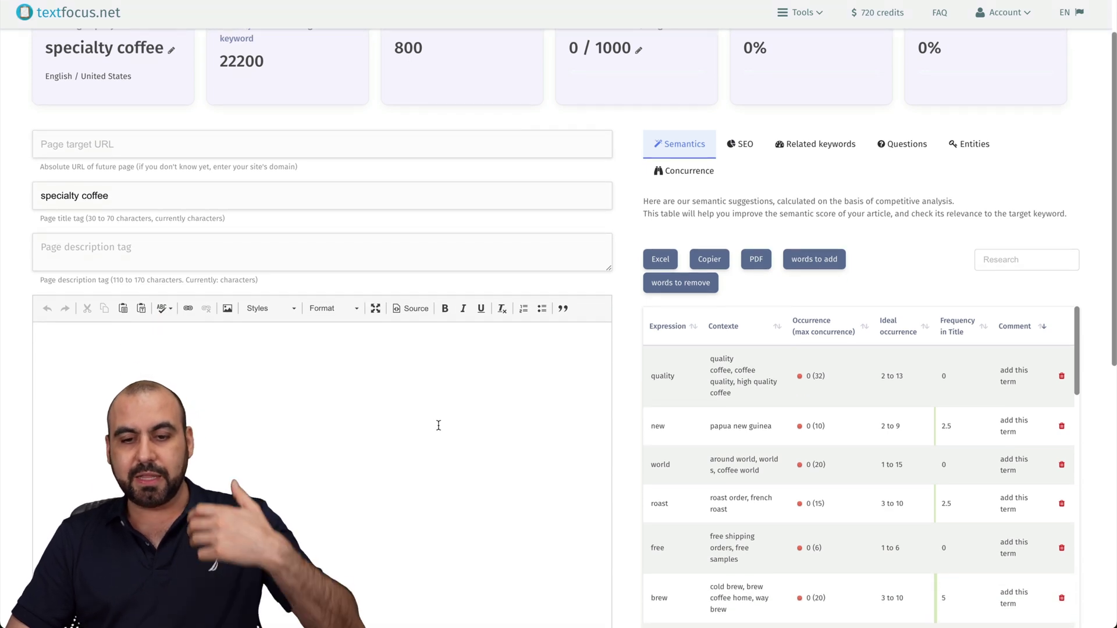
scroll(419, 406, "up", 1)
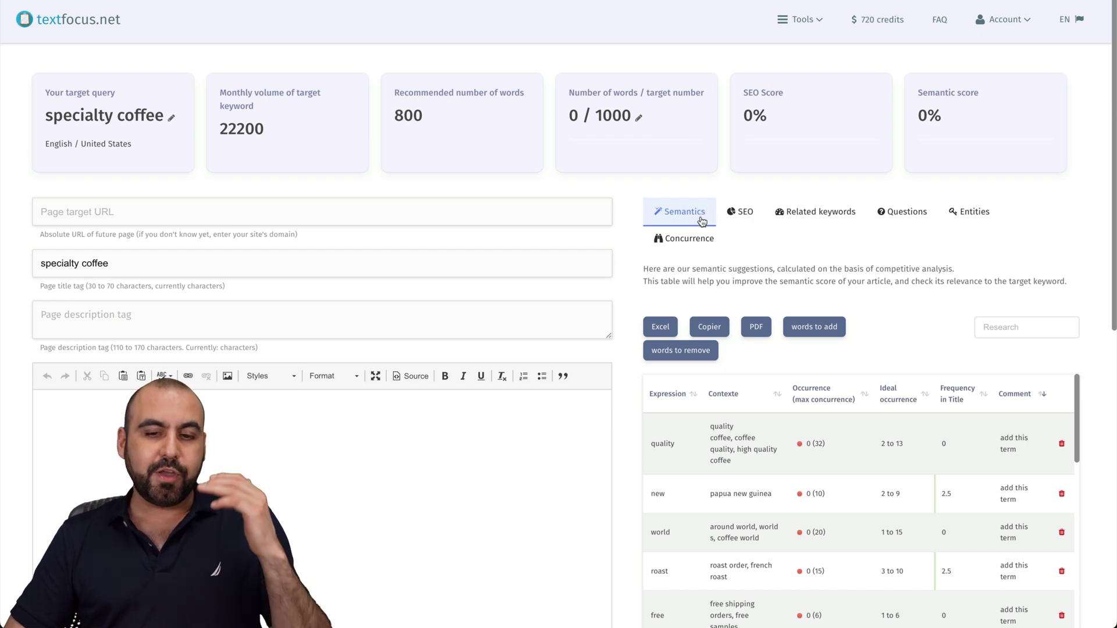
left_click(746, 213)
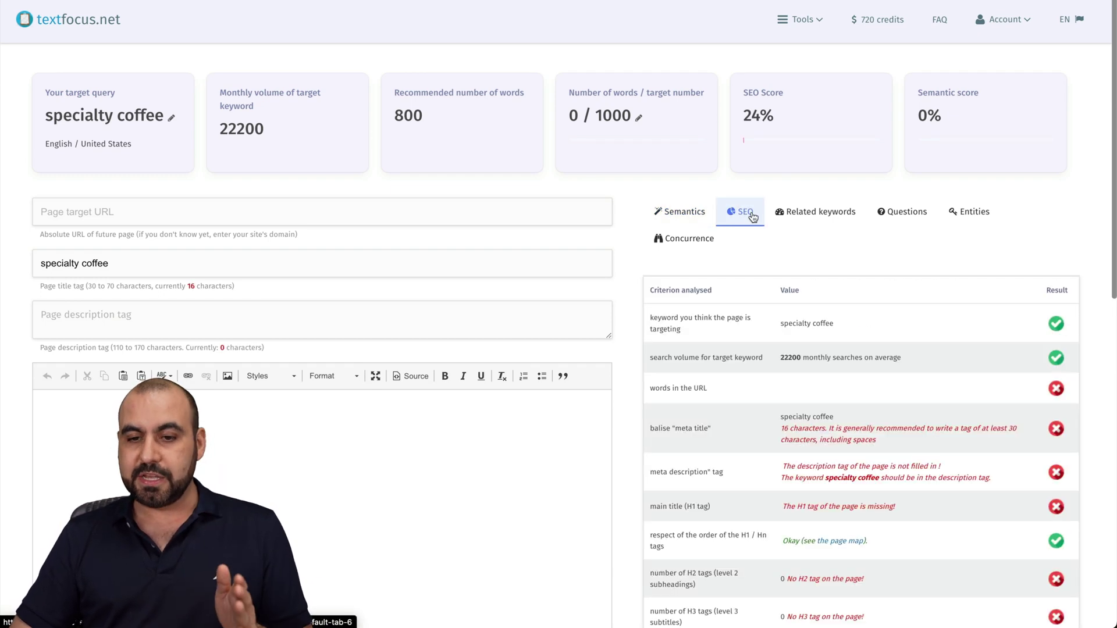
left_click(825, 217)
left_click(892, 212)
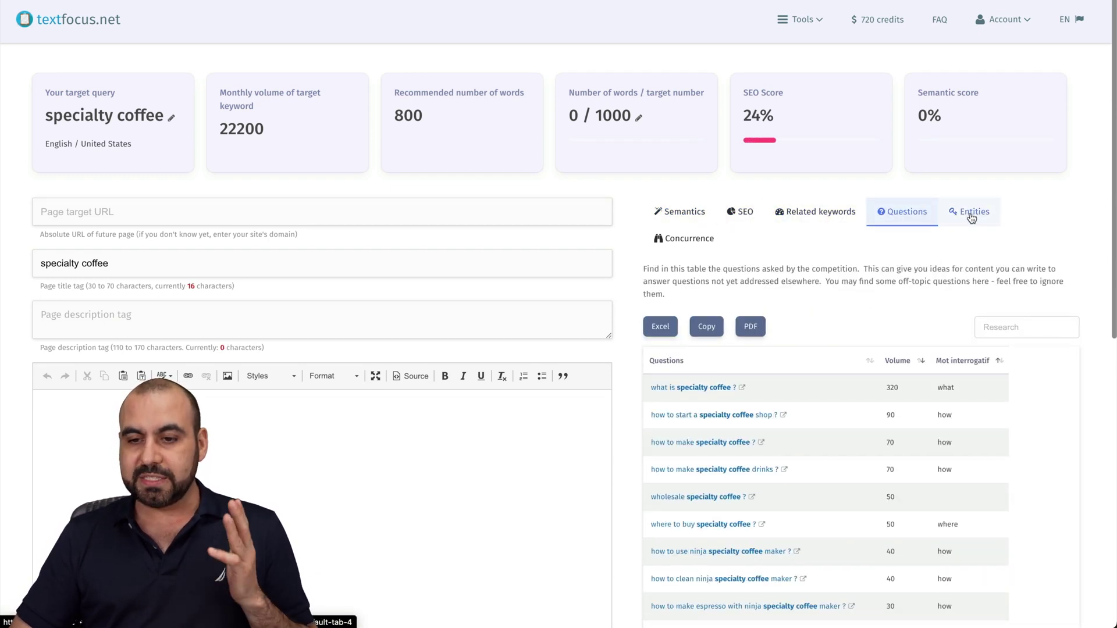
left_click(971, 213)
Step: Review the Concurrence table of competing pages, then bring up the tools list
left_click(721, 235)
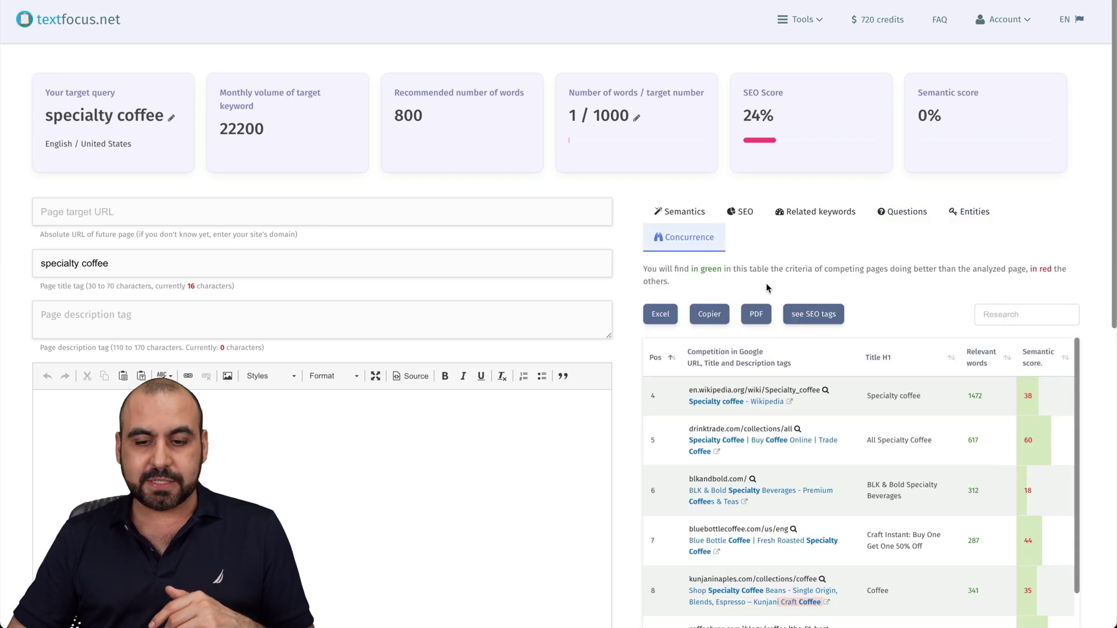
scroll(750, 511, "down", 10)
scroll(750, 510, "down", 5)
scroll(399, 591, "down", 10)
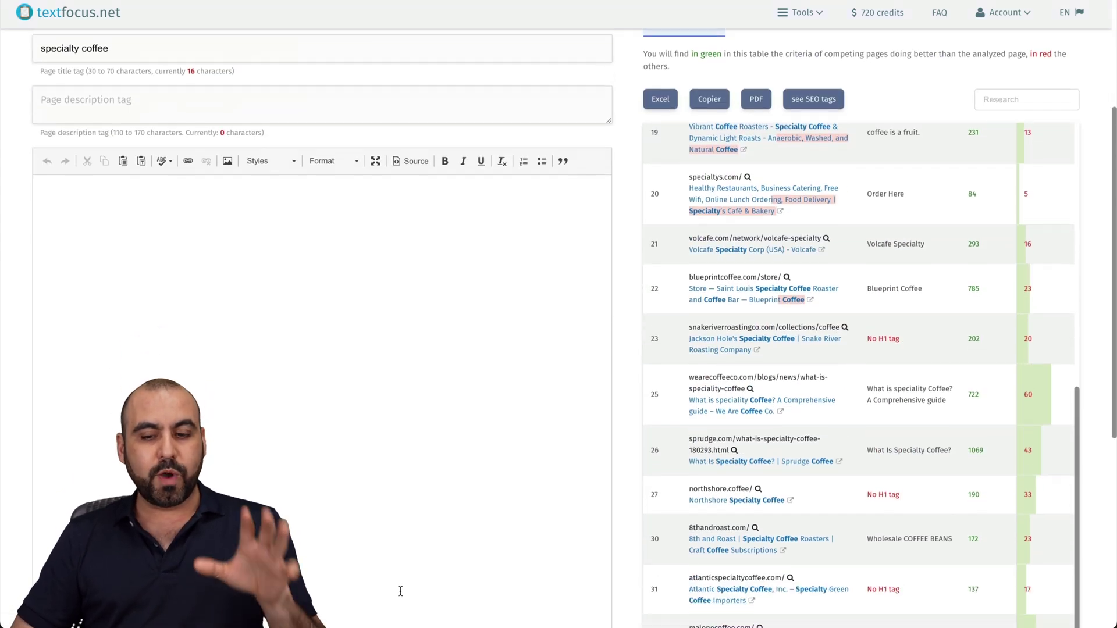
scroll(400, 592, "up", 10)
scroll(400, 591, "down", 1)
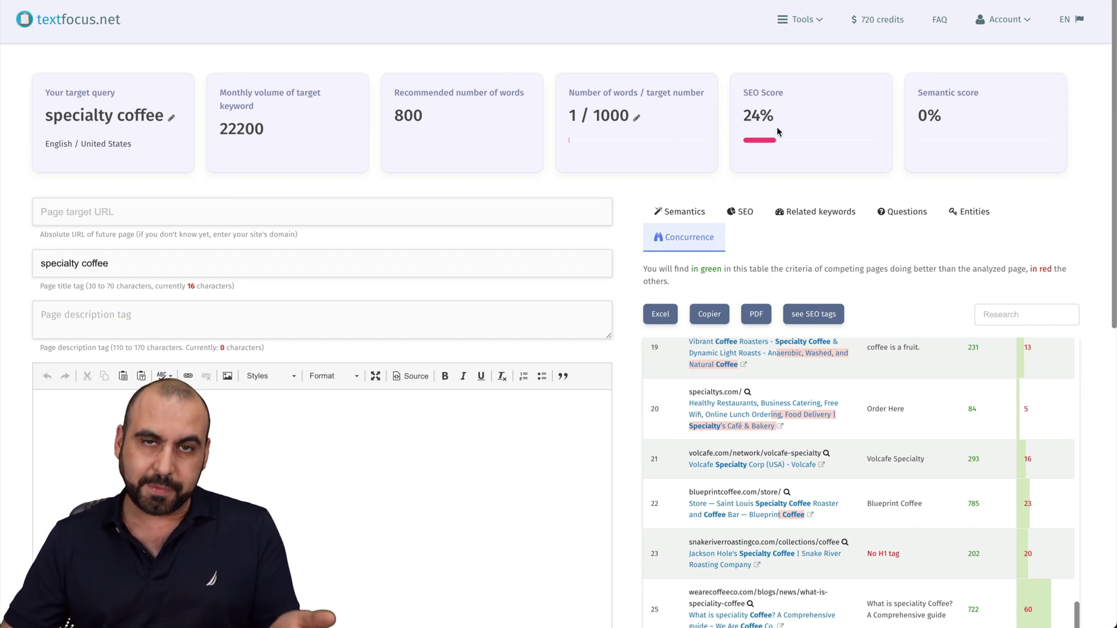
left_click(798, 19)
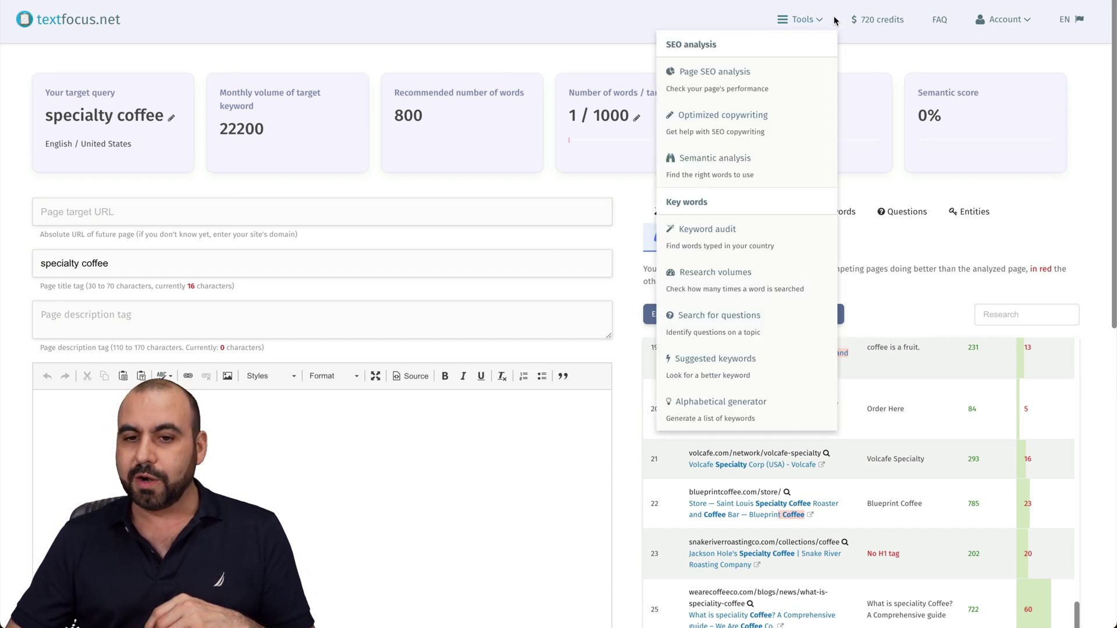
Step: Open TextFocus's Keyword audit tool and keep English / United States as the target market
left_click(741, 54)
scroll(701, 375, "down", 2)
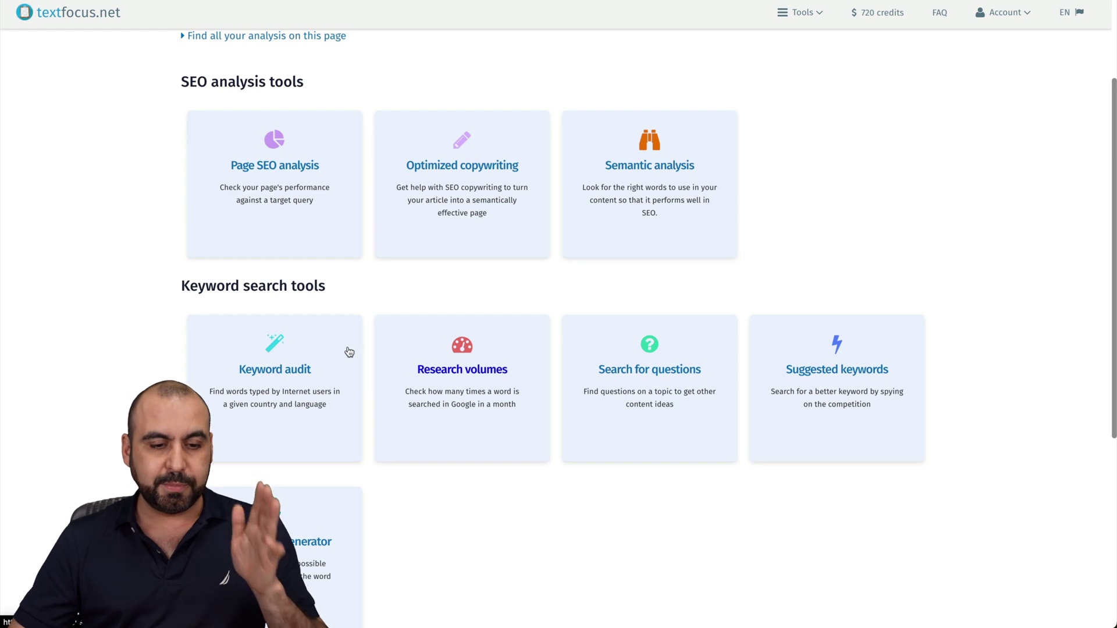
left_click(294, 356)
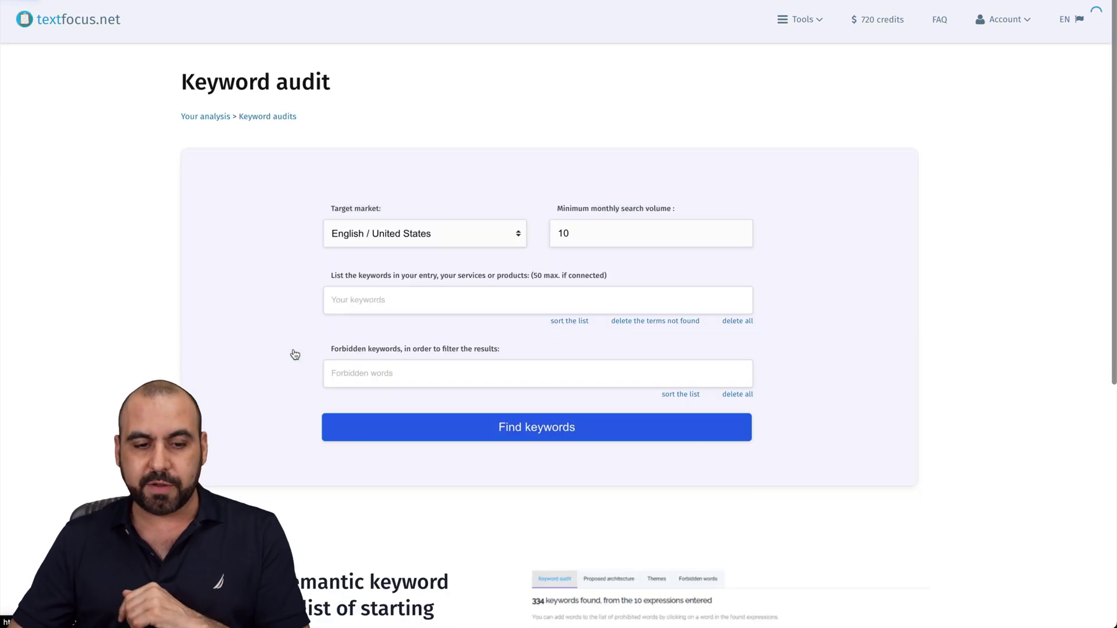
left_click(344, 245)
scroll(423, 309, "down", 20)
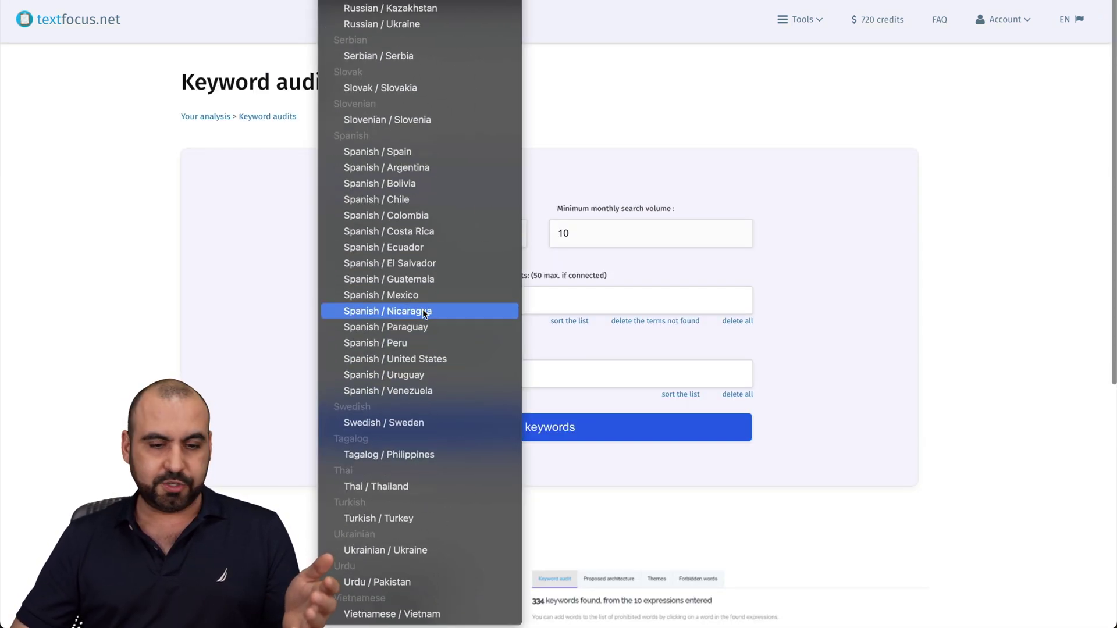
scroll(423, 309, "up", 20)
left_click(240, 315)
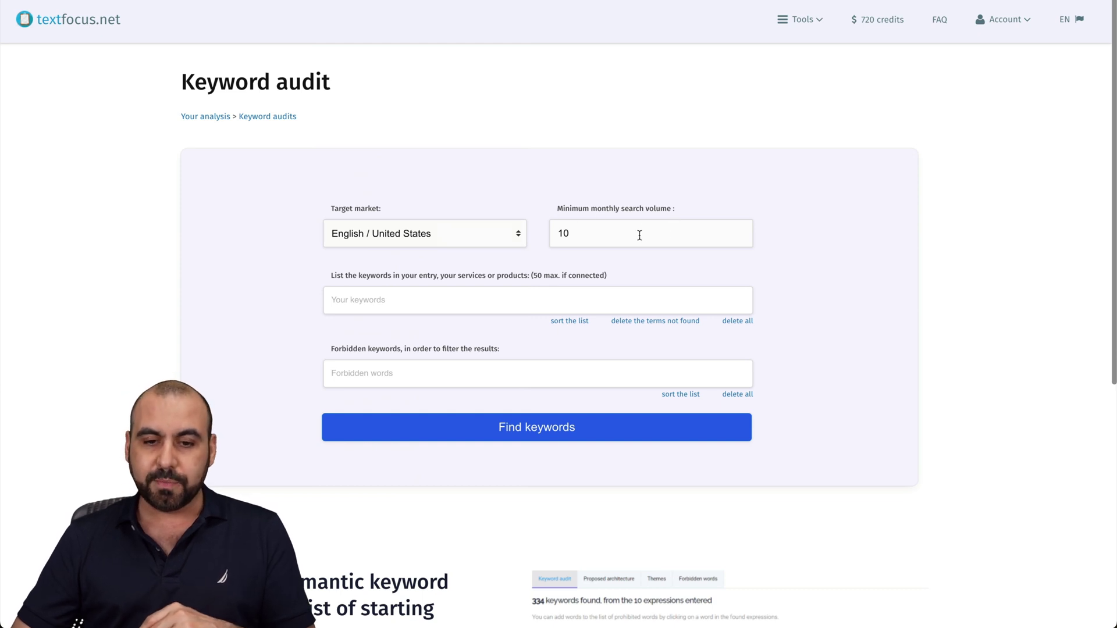
Step: Enter the keywords specialty coffee, chemex, v60 and mokapot and run the audit at volume 100
left_click(382, 291)
type("specialty coffee,chemex,v60,mokapot")
key("Return")
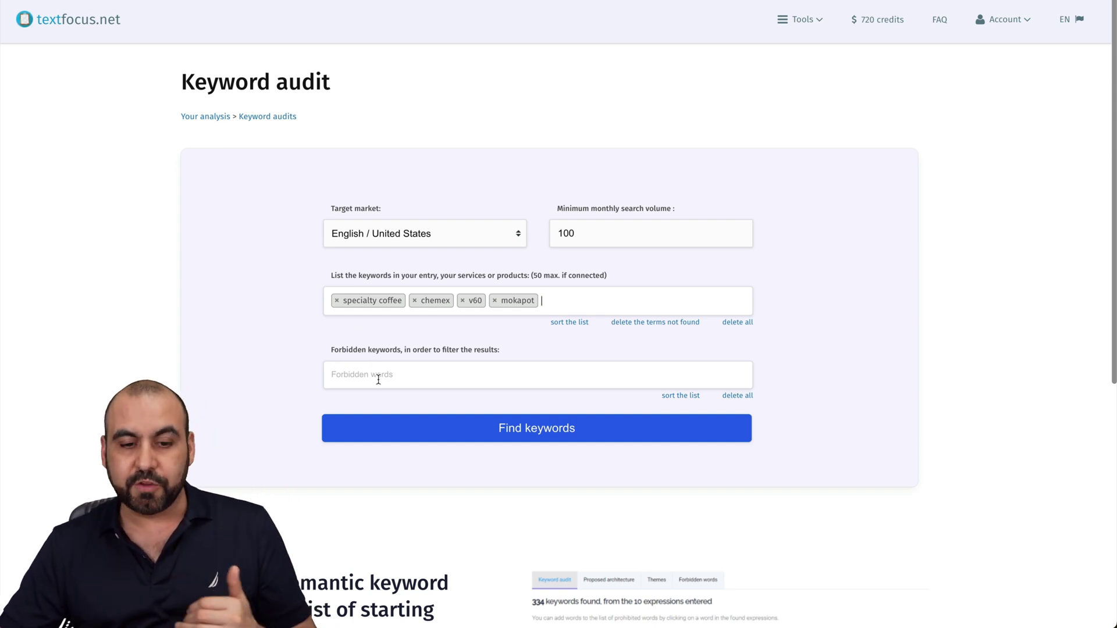
left_click(511, 430)
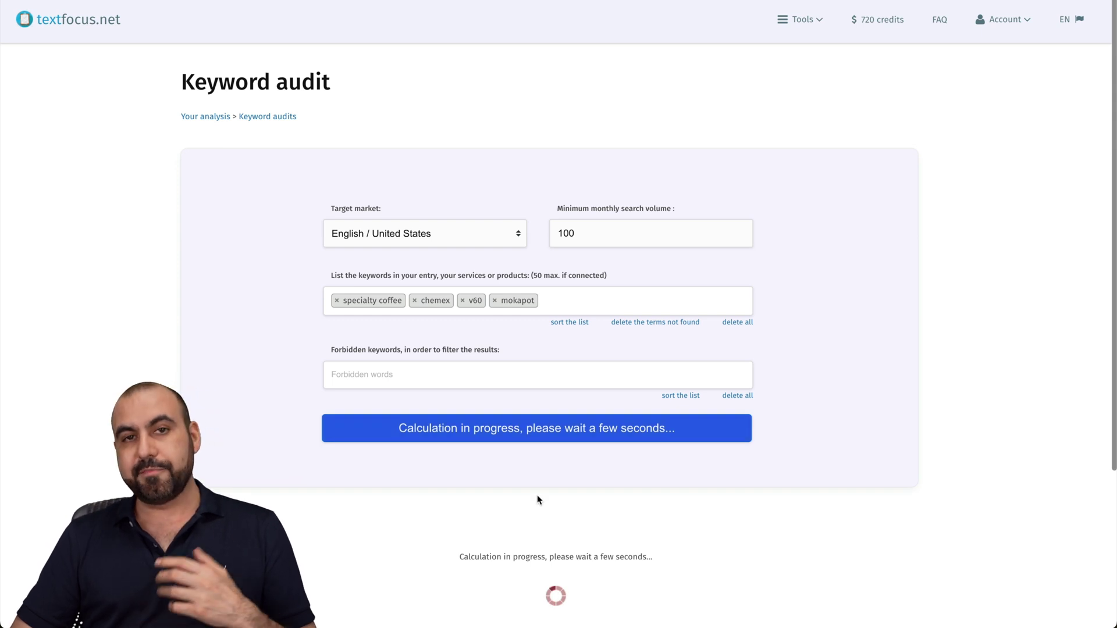
Step: Review the 252 audit results, led by coffee specialty at 22200 monthly searches, then return to the form
scroll(538, 499, "down", 8)
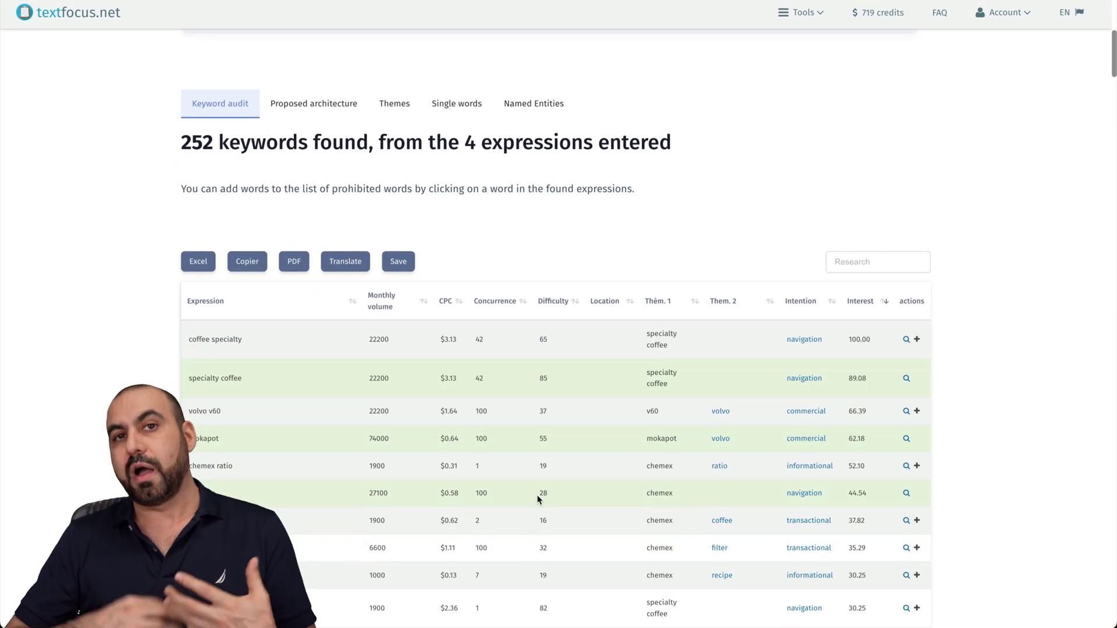
scroll(538, 500, "down", 1)
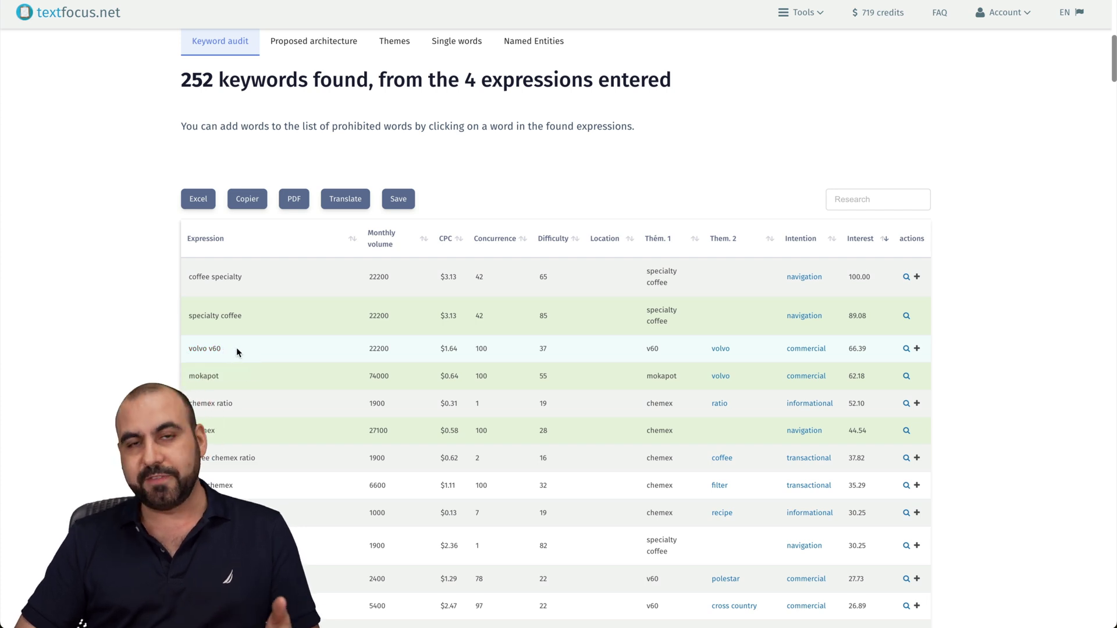
scroll(236, 346, "up", 9)
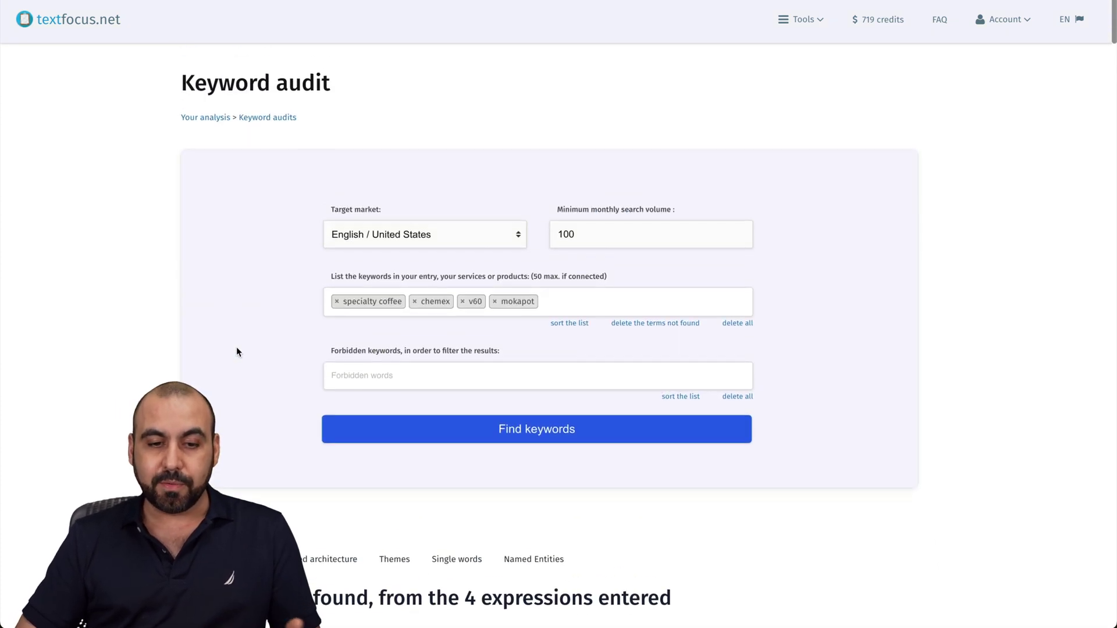
Step: Add 'vol' as a forbidden keyword and rerun the keyword audit
left_click(465, 371)
type("volvo")
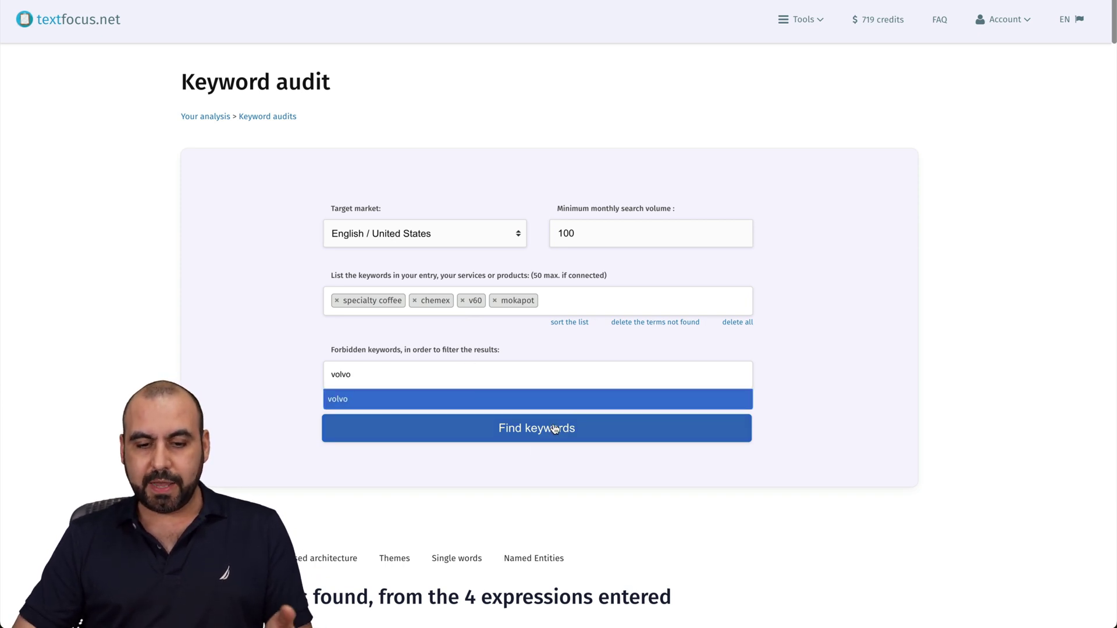
left_click(555, 430)
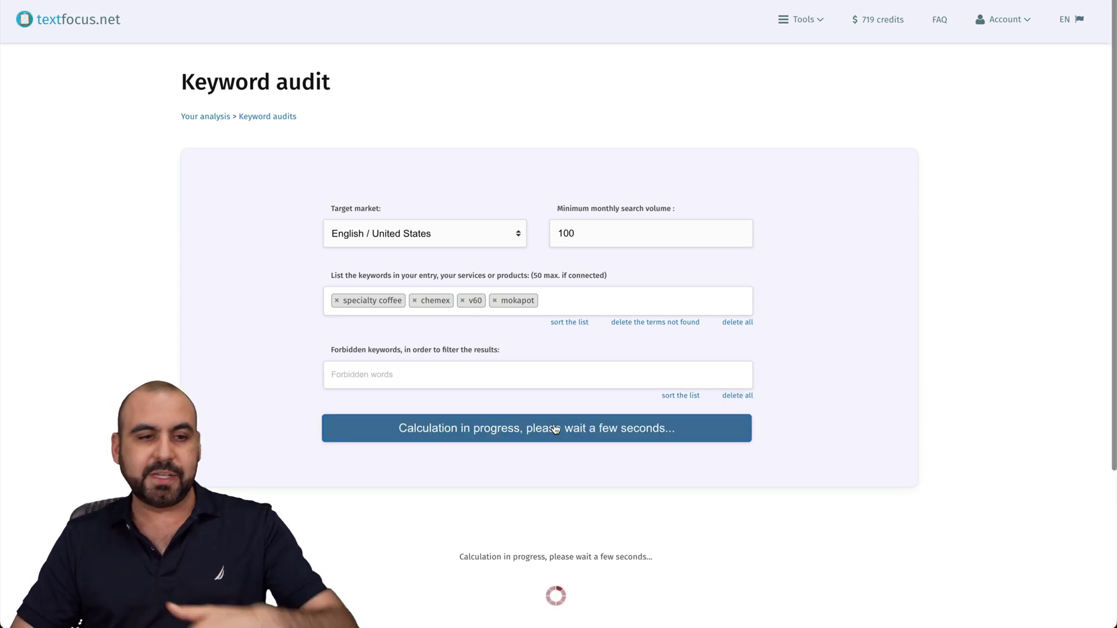
Step: Return to the Dashboard of SEO and keyword tools and scroll through it
left_click(803, 20)
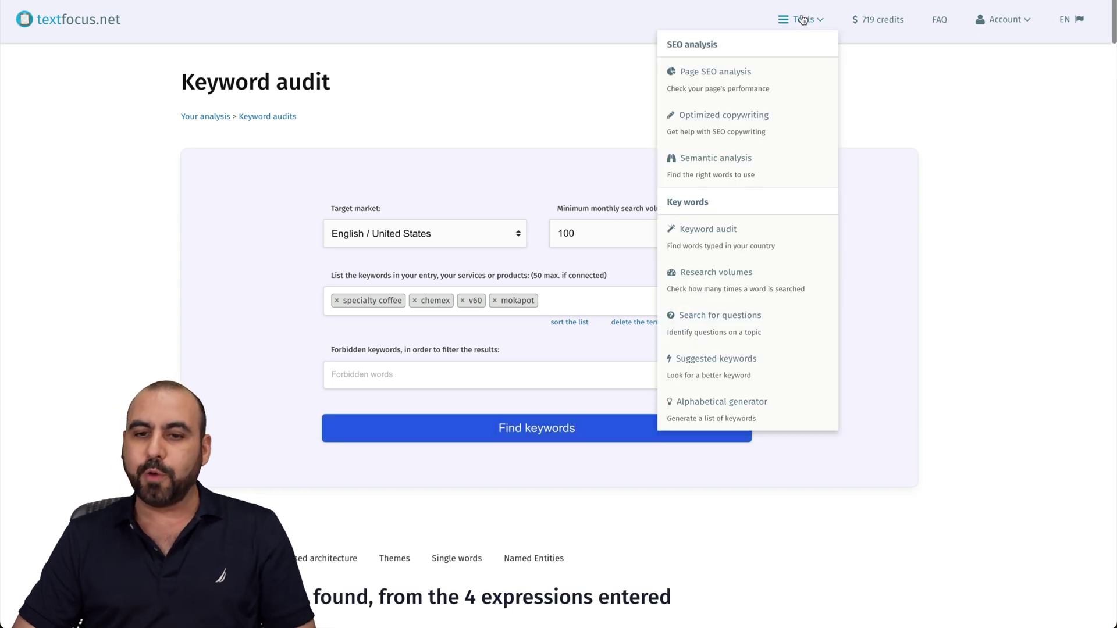
left_click(719, 48)
scroll(568, 382, "down", 5)
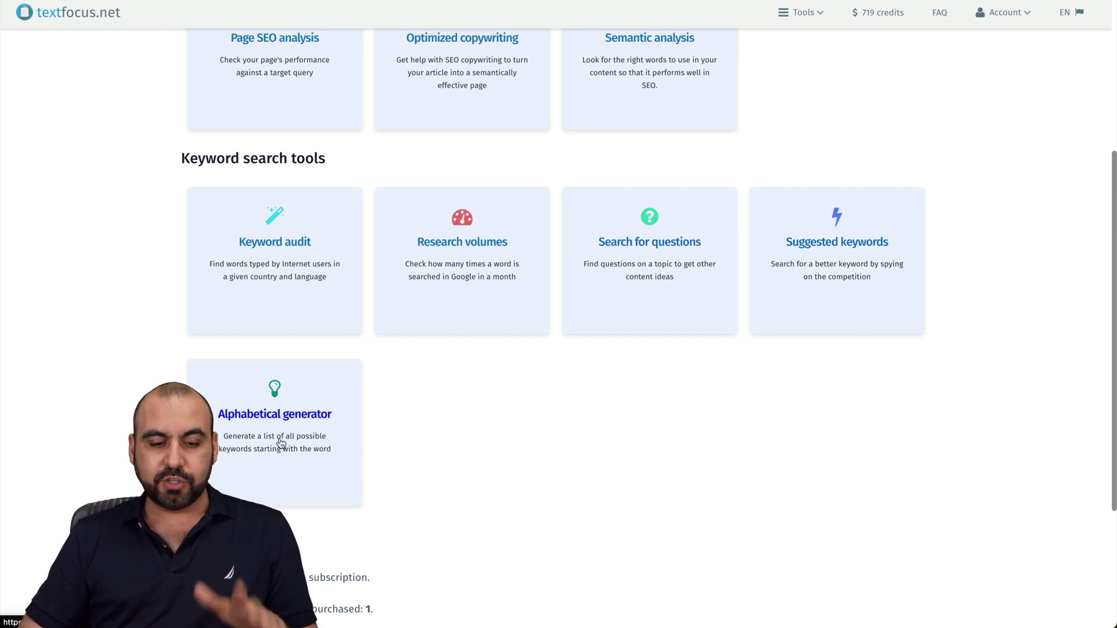
scroll(285, 440, "down", 4)
scroll(289, 436, "up", 8)
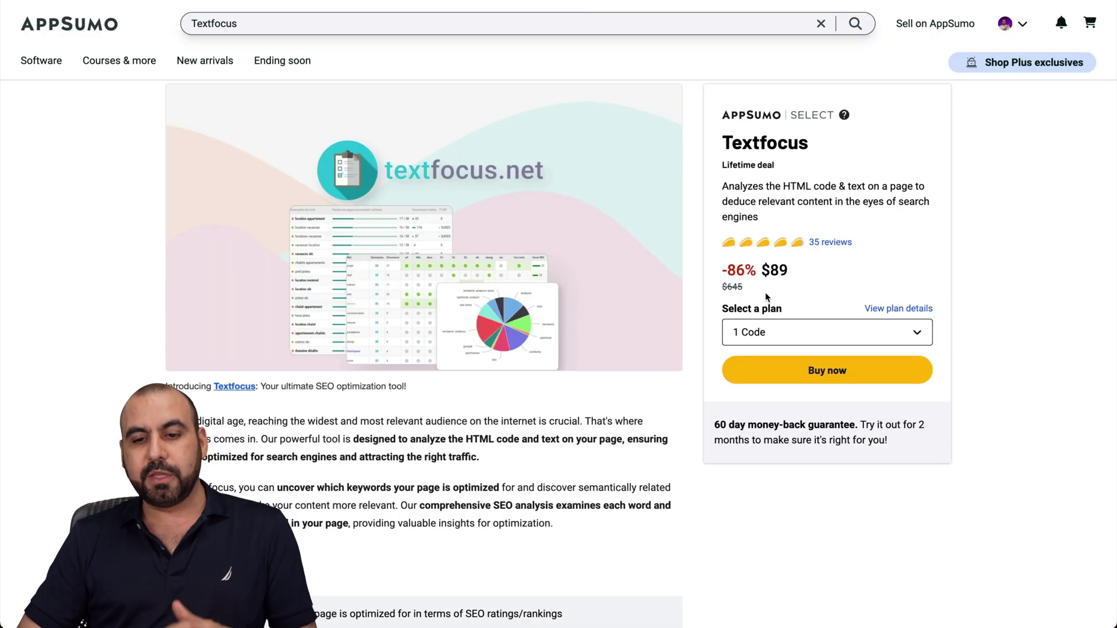
Step: Choose 10 Codes in Plan 3 of the TextFocus deal: $890 with 7,500 credits per month
scroll(804, 291, "down", 20)
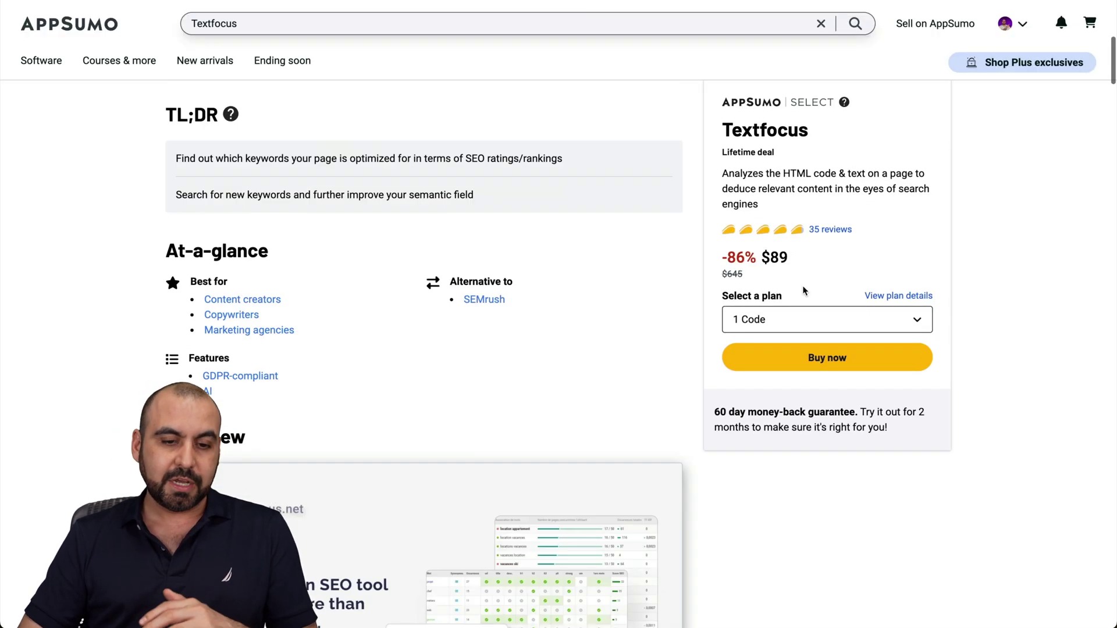
scroll(803, 290, "up", 7)
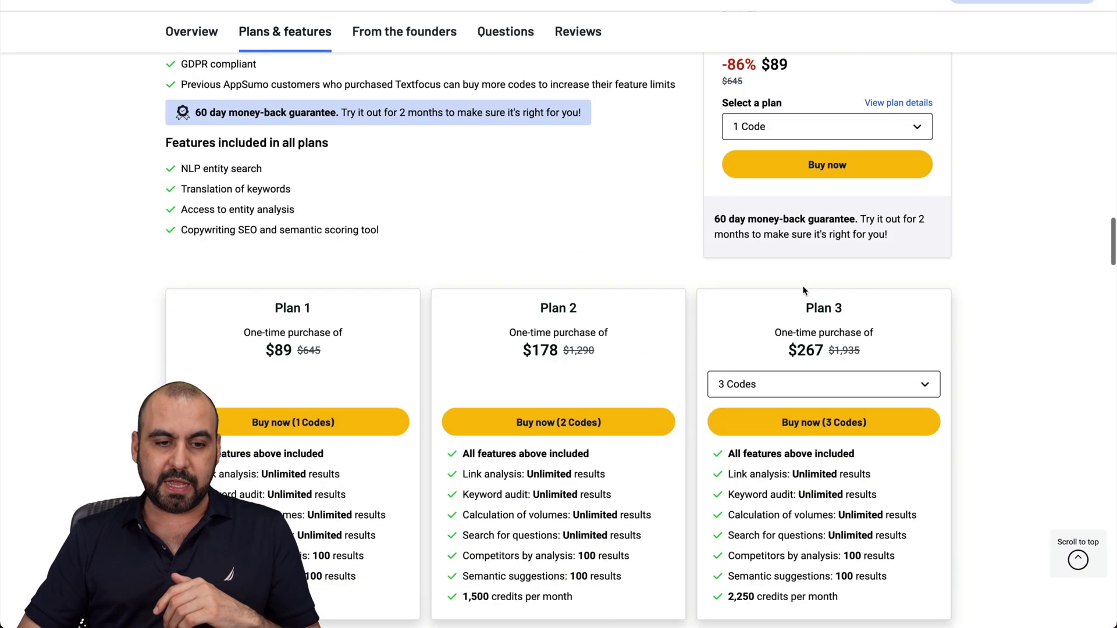
scroll(462, 232, "down", 4)
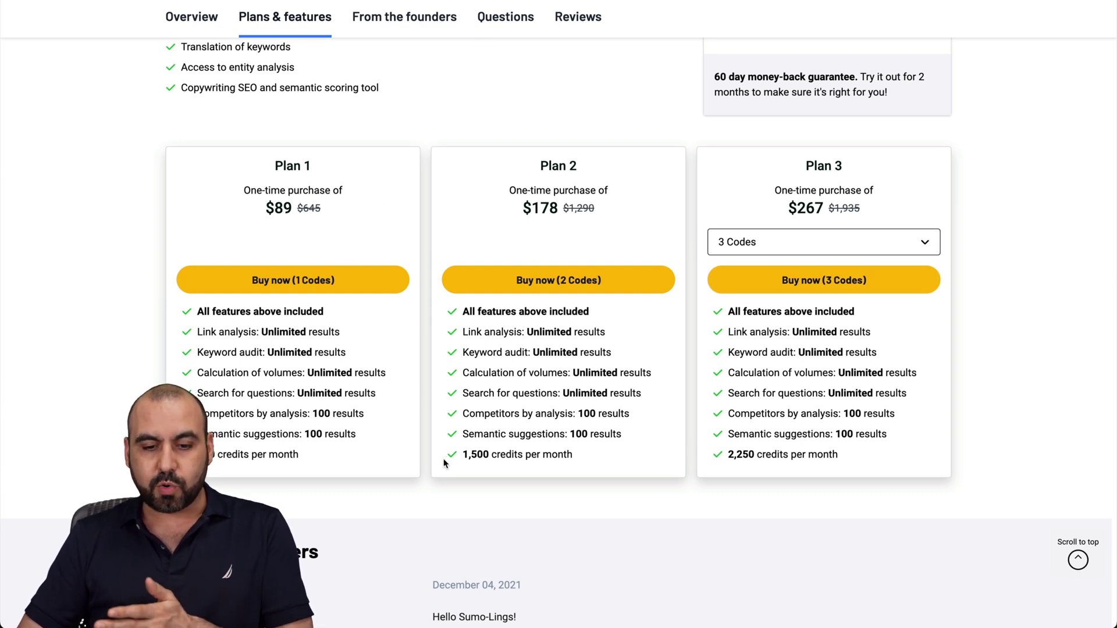
left_click(850, 239)
left_click(768, 456)
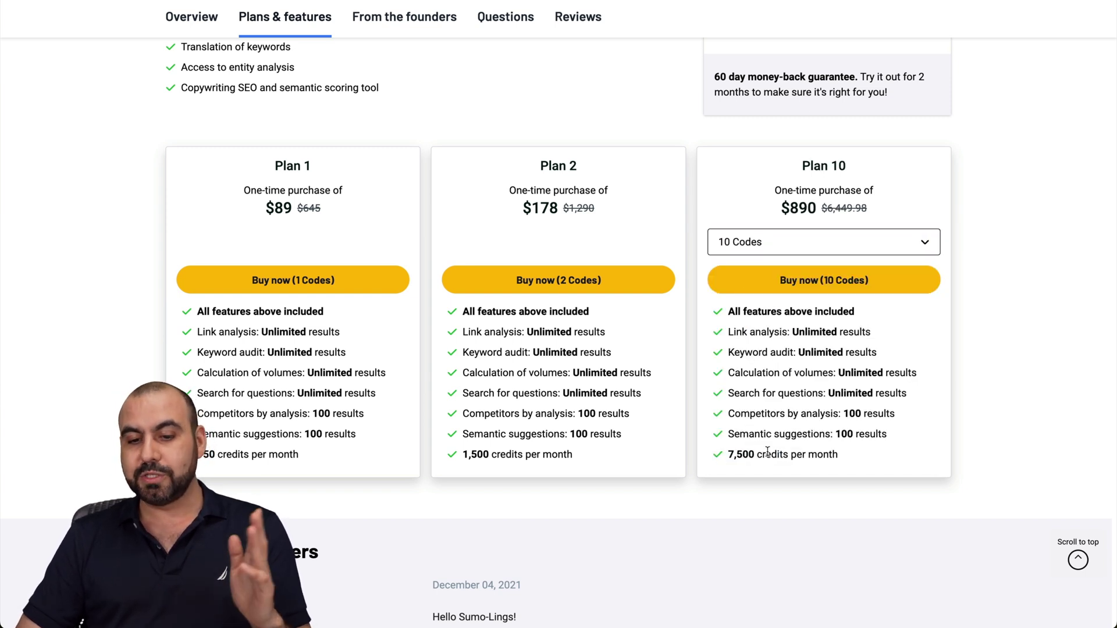
left_click_drag(719, 456, 864, 453)
left_click(864, 453)
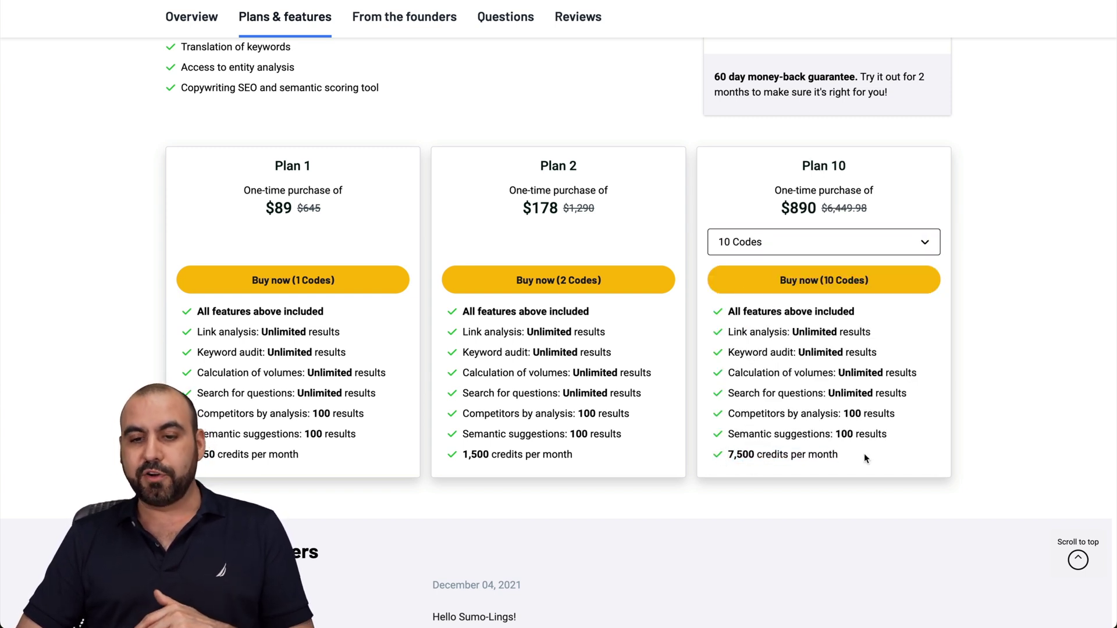
scroll(864, 452, "up", 20)
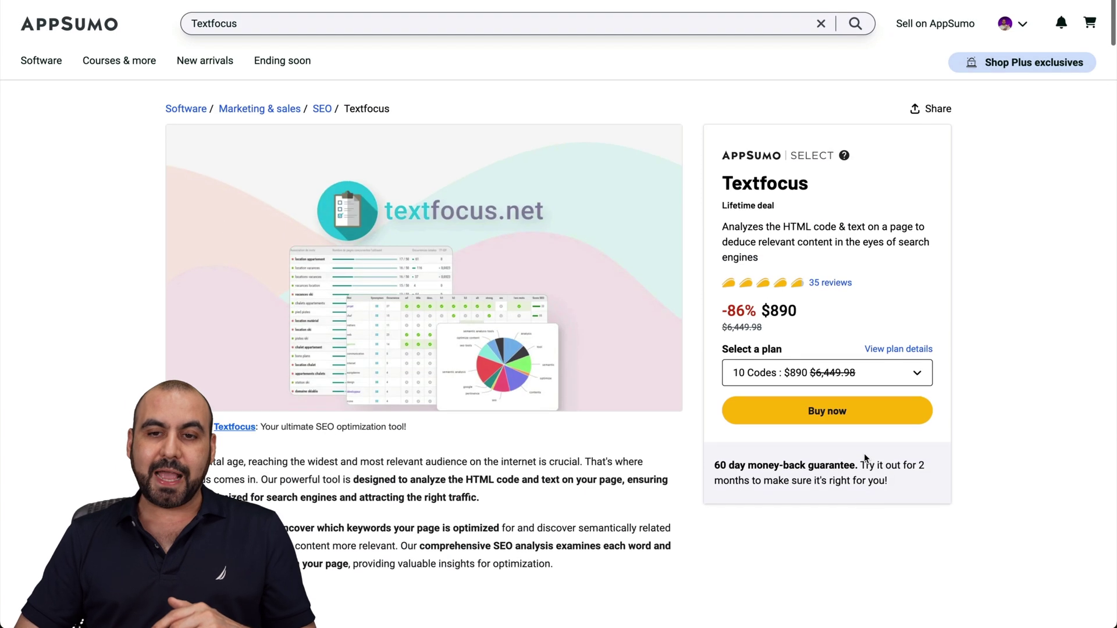
scroll(864, 453, "down", 1)
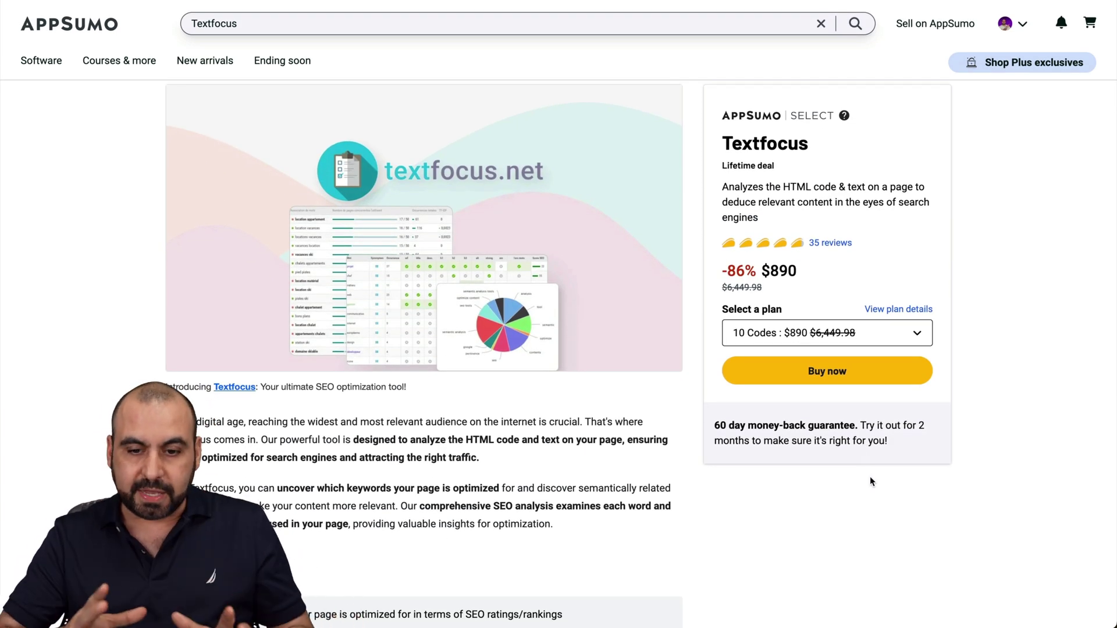